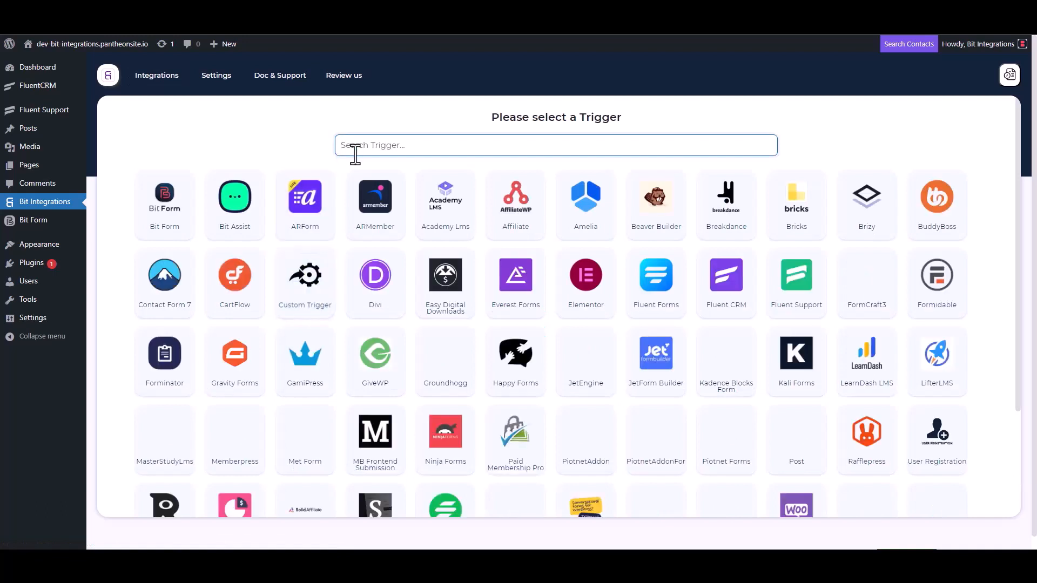
Choose Fluent Support as the trigger, copy its webhook URL, and start fetching test data.
left_click(799, 300)
left_click(737, 261)
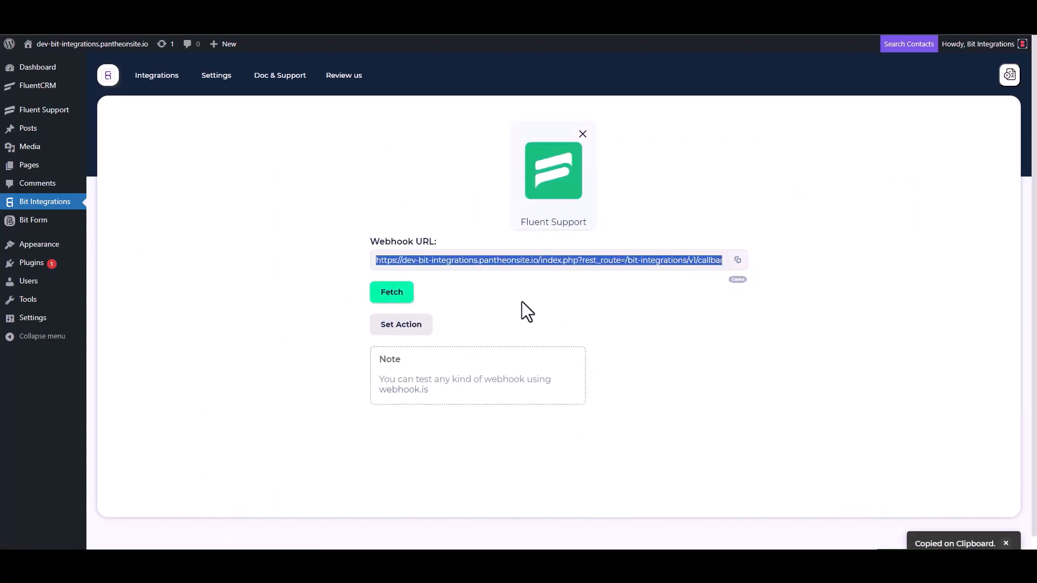
left_click(390, 296)
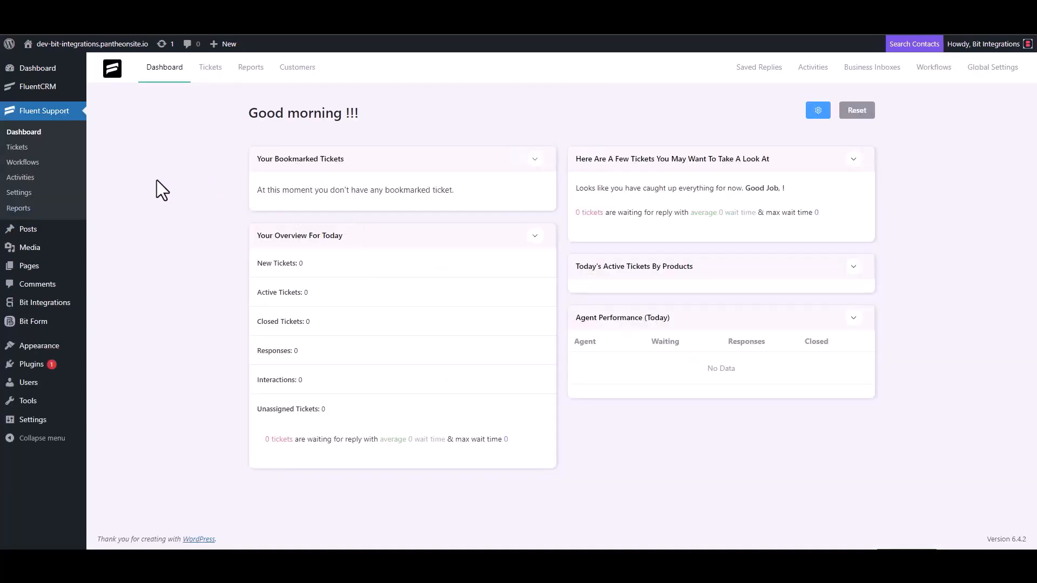
Add an Automatic workflow named 'Bit Integrations' in Fluent Support Workflows and continue to its editor.
left_click(36, 162)
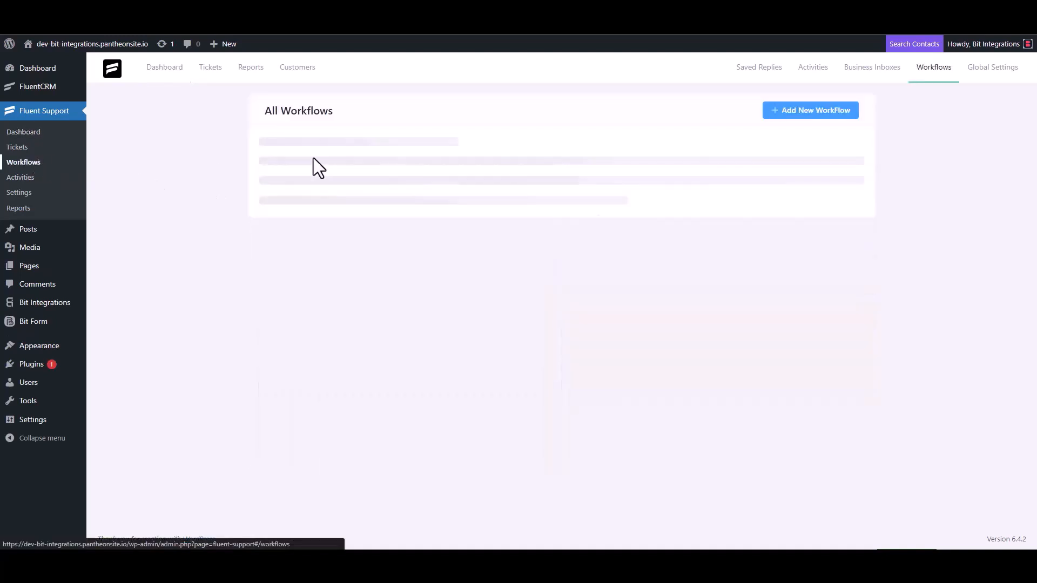
left_click(794, 115)
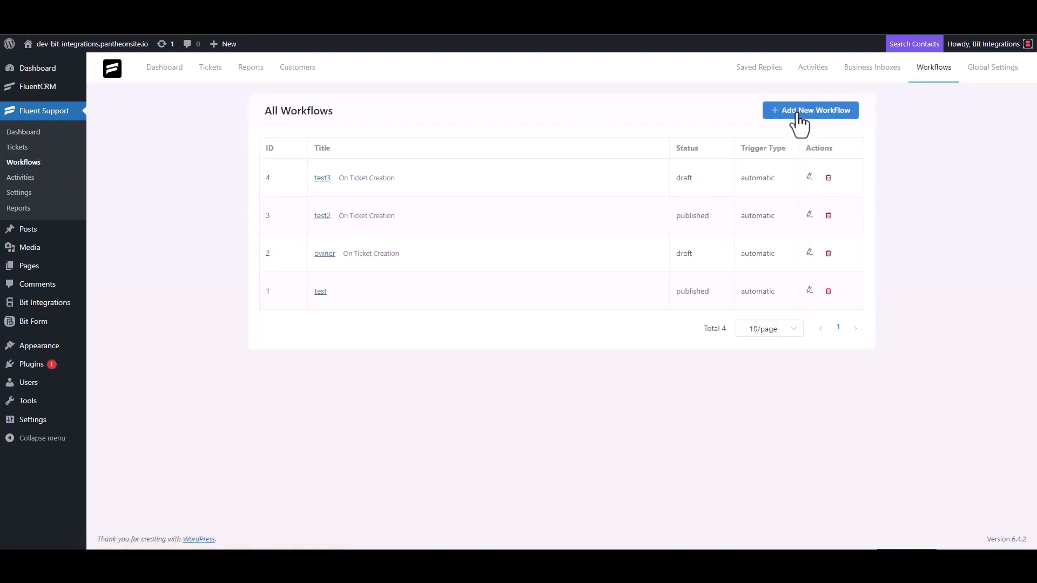
left_click(314, 129)
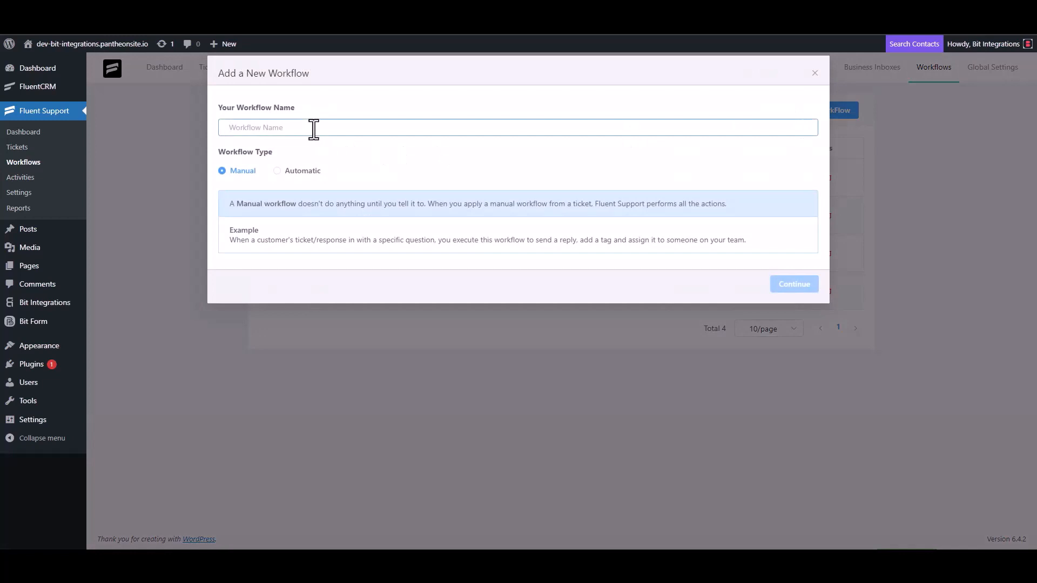
type("Bit")
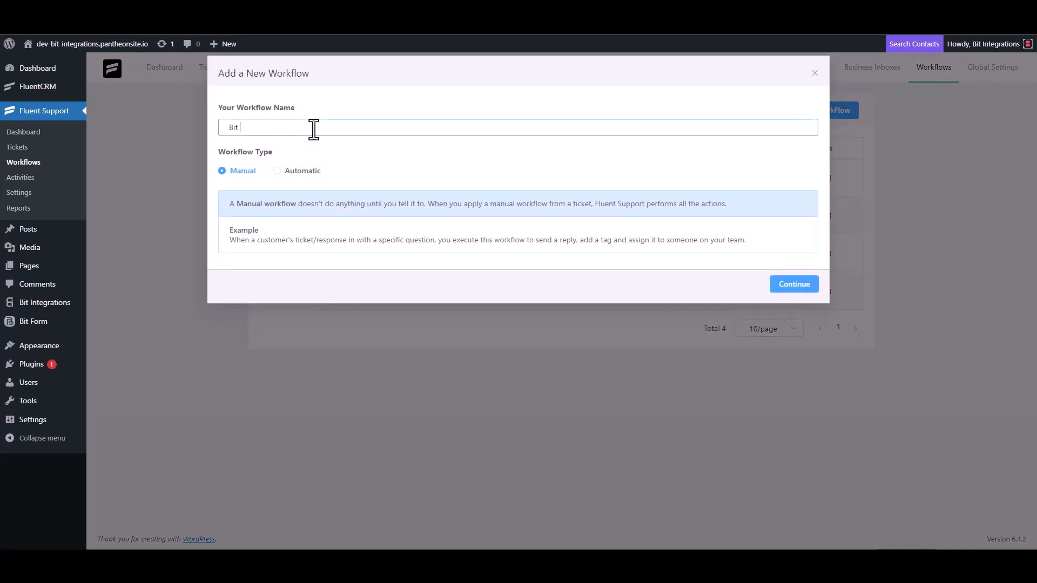
type(" Integrations")
left_click(290, 171)
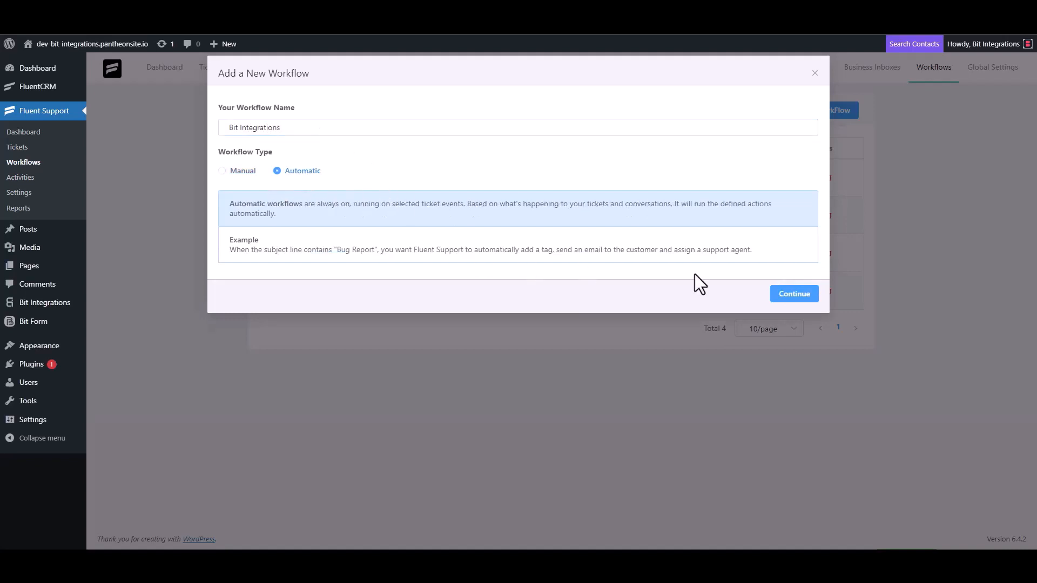
left_click(792, 296)
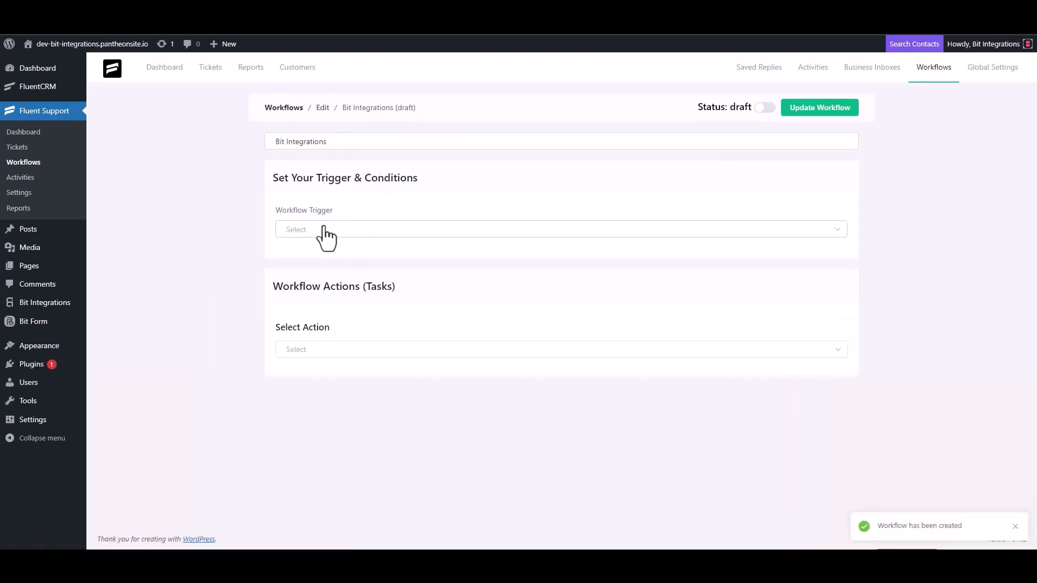
Set the workflow trigger to On Ticket Creation and add a Trigger Outgoing Webhook action.
left_click(323, 231)
left_click(319, 260)
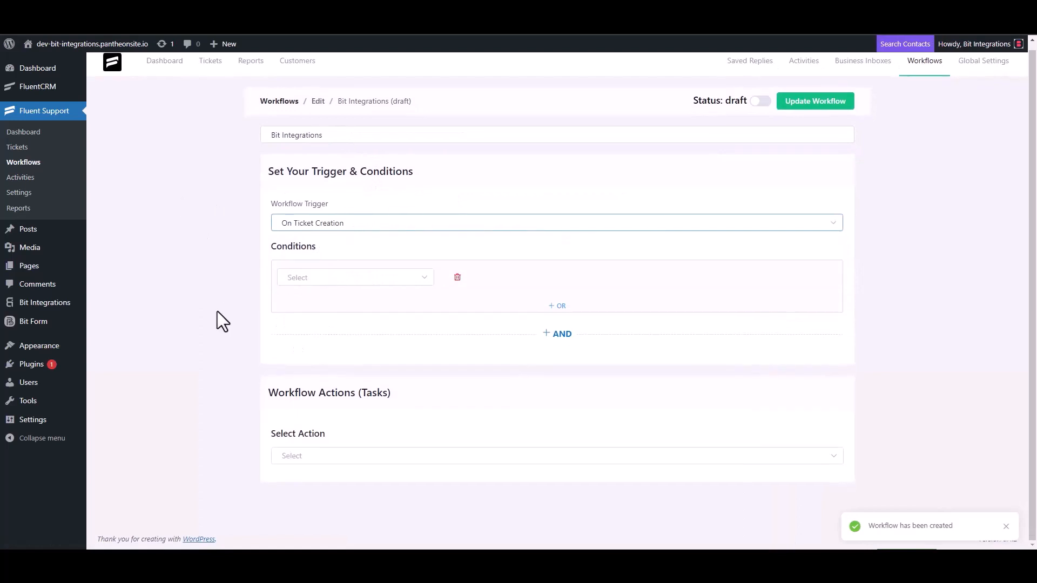
left_click(303, 456)
scroll(317, 377, "down", 3)
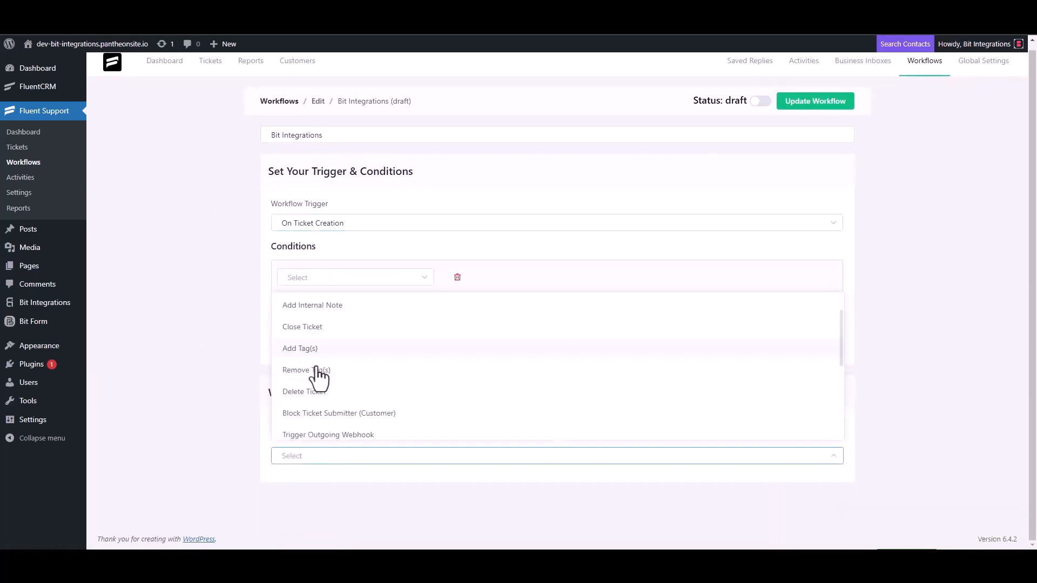
left_click(357, 309)
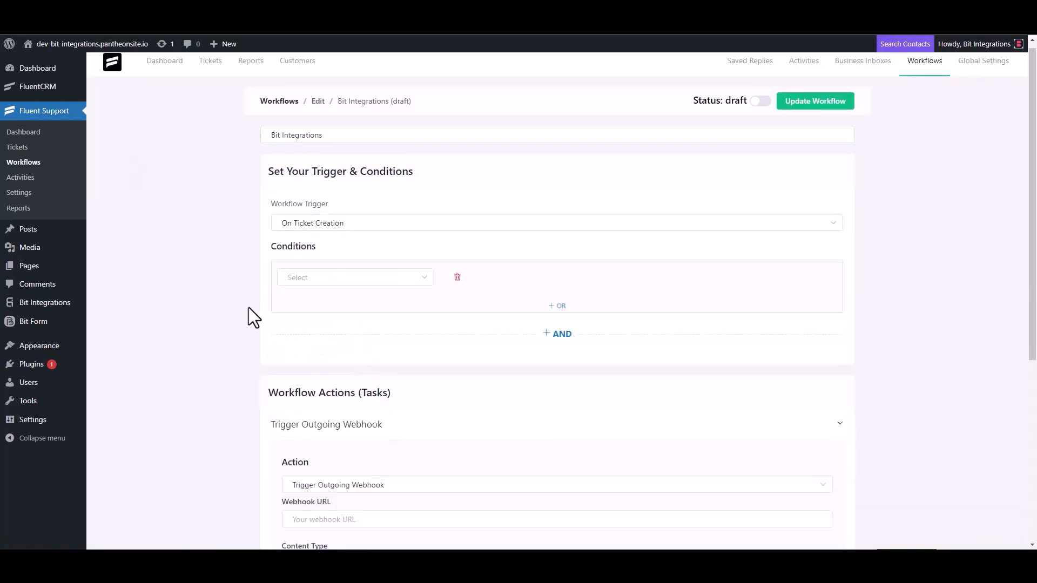
Paste the webhook URL, title the action 'Bit Integrations', save it, and publish the workflow.
scroll(249, 306, "down", 4)
left_click(350, 307)
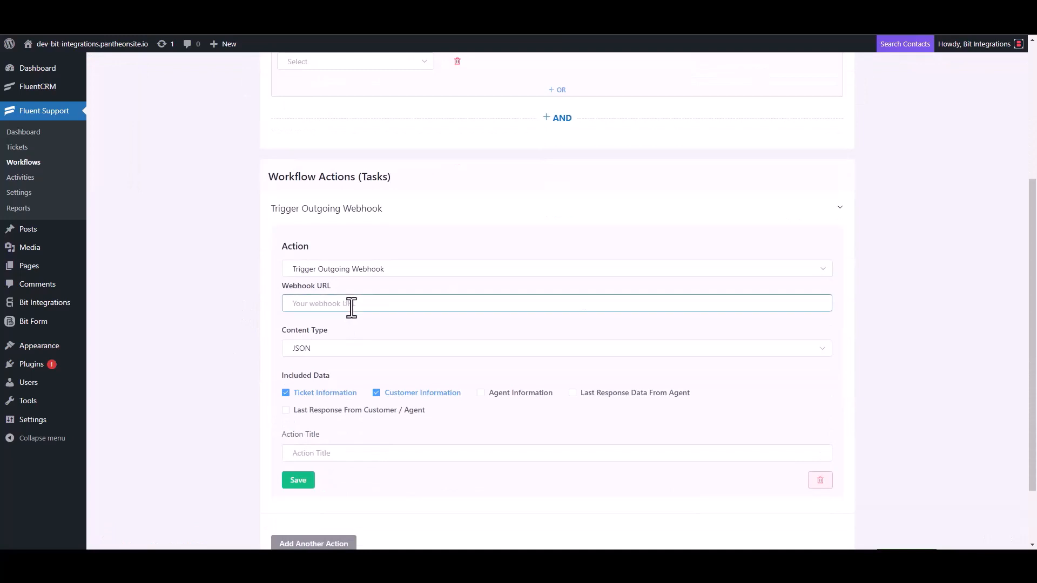
key("ctrl+v")
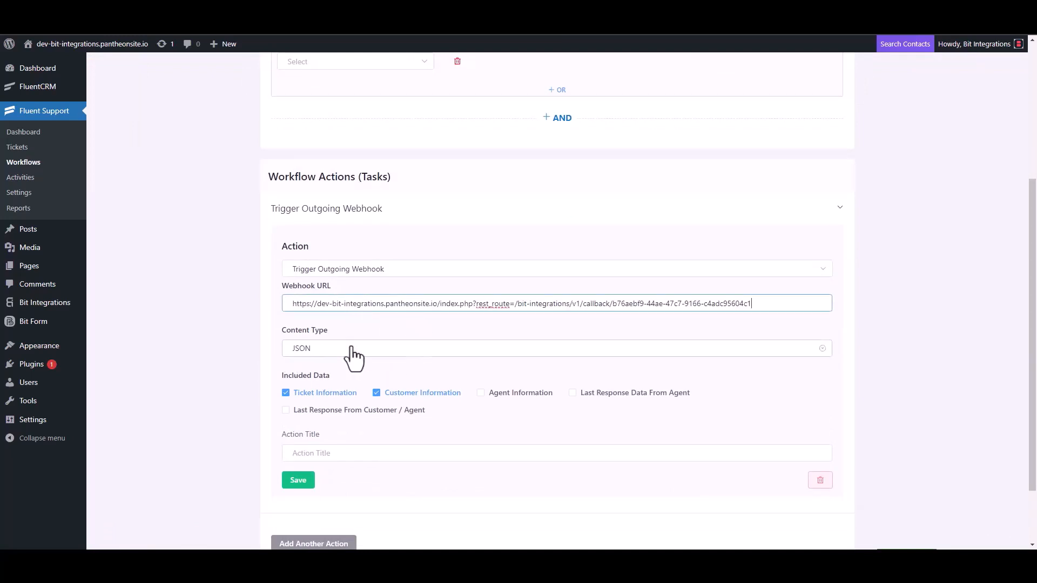
scroll(351, 357, "down", 2)
left_click(324, 376)
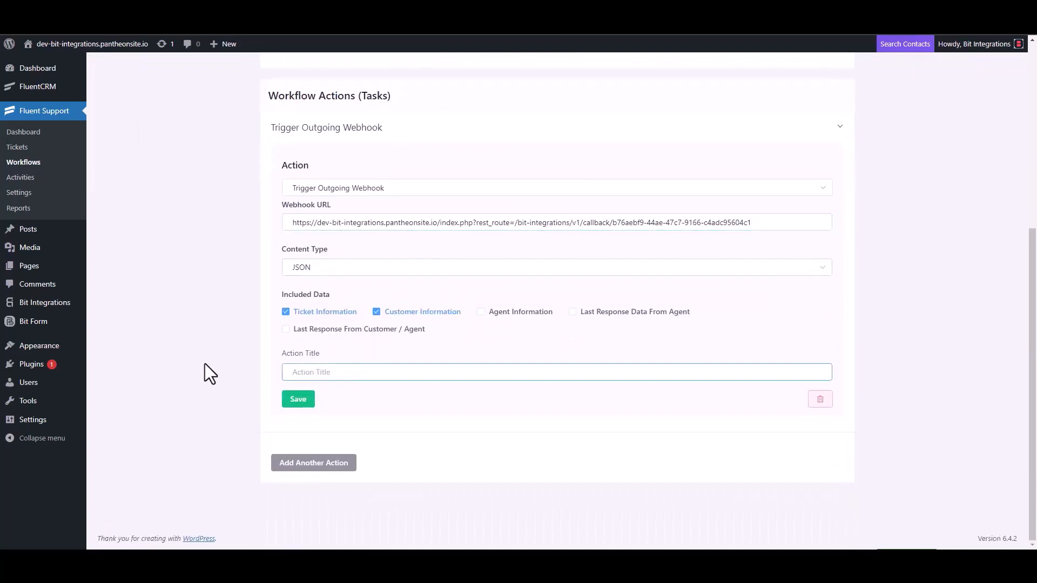
type("Bit Integrations")
left_click(296, 400)
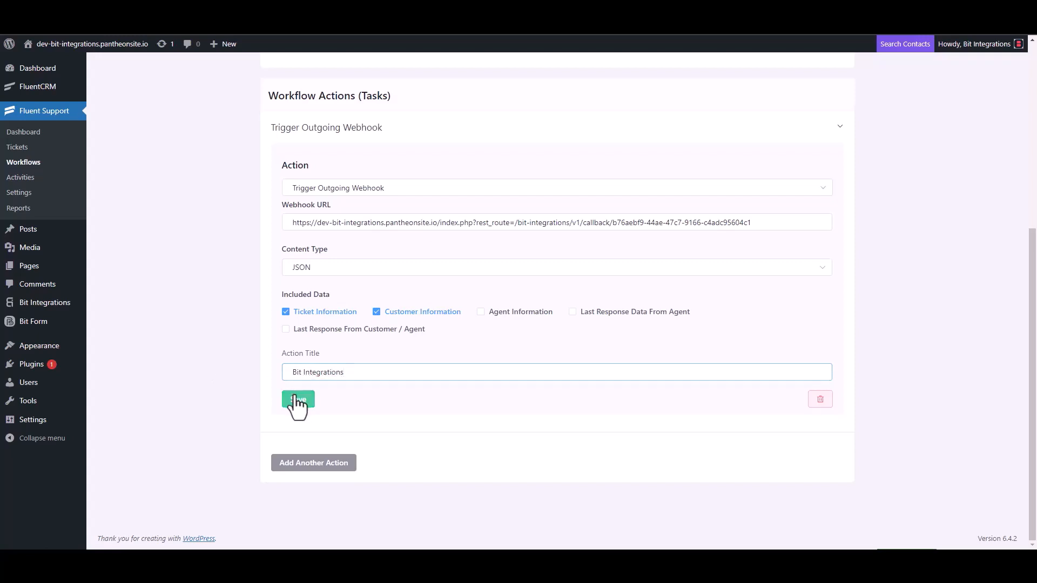
left_click(760, 99)
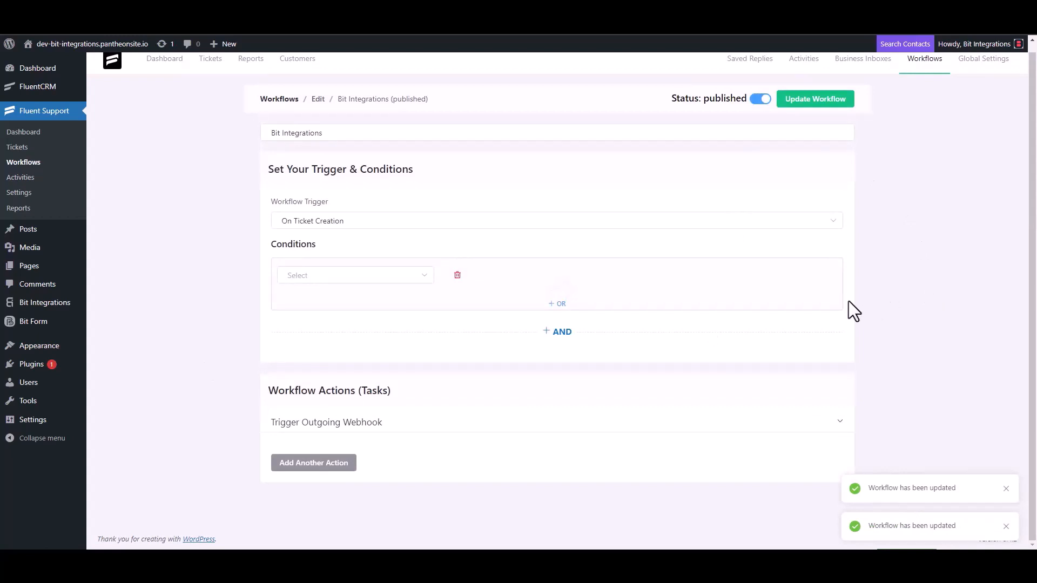
Start a new ticket, search the contact's e-mail, and opt to create a new contact.
left_click(28, 151)
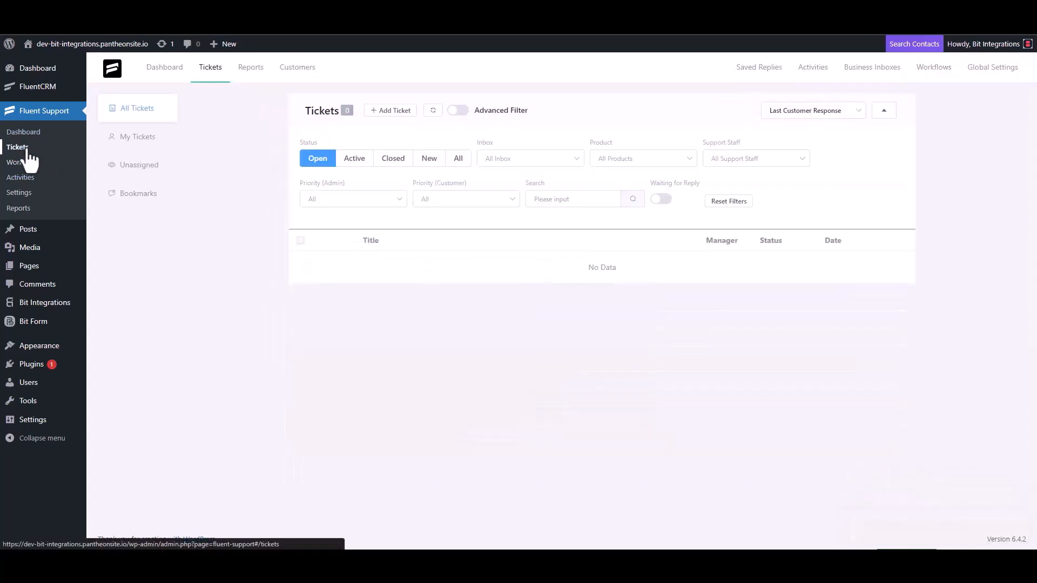
left_click(389, 111)
left_click(425, 139)
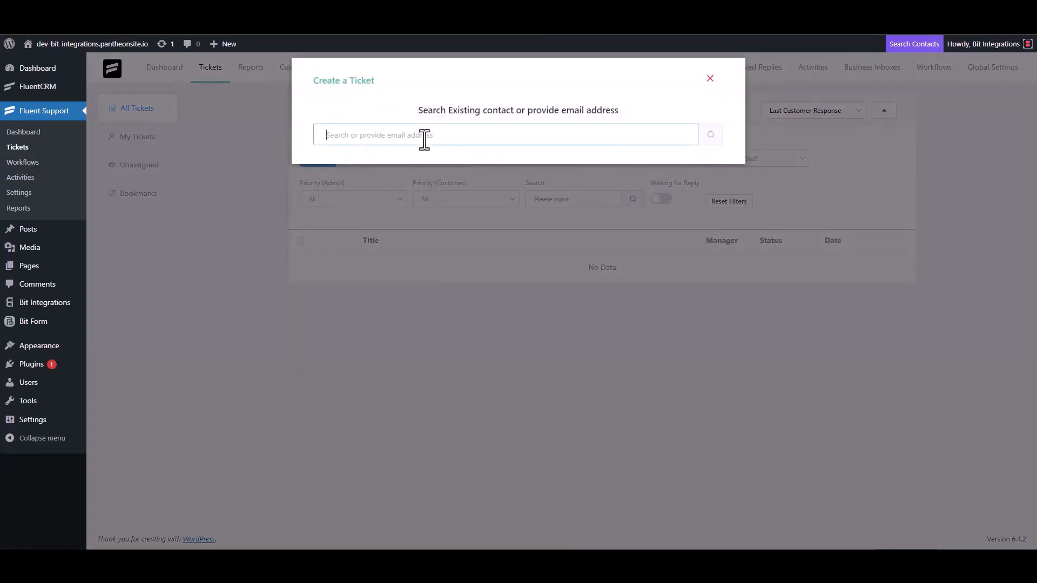
left_click(710, 135)
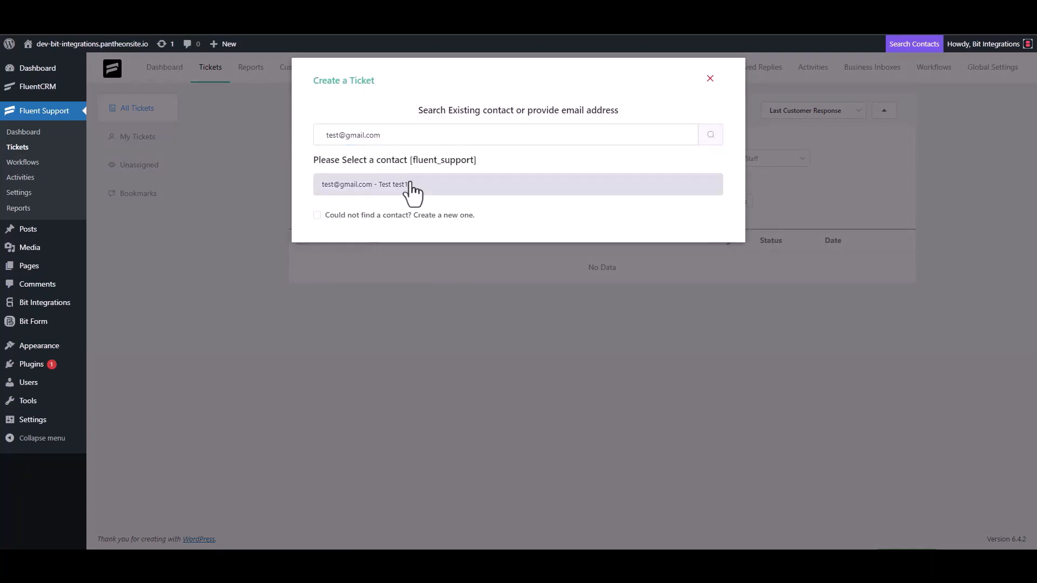
left_click(317, 215)
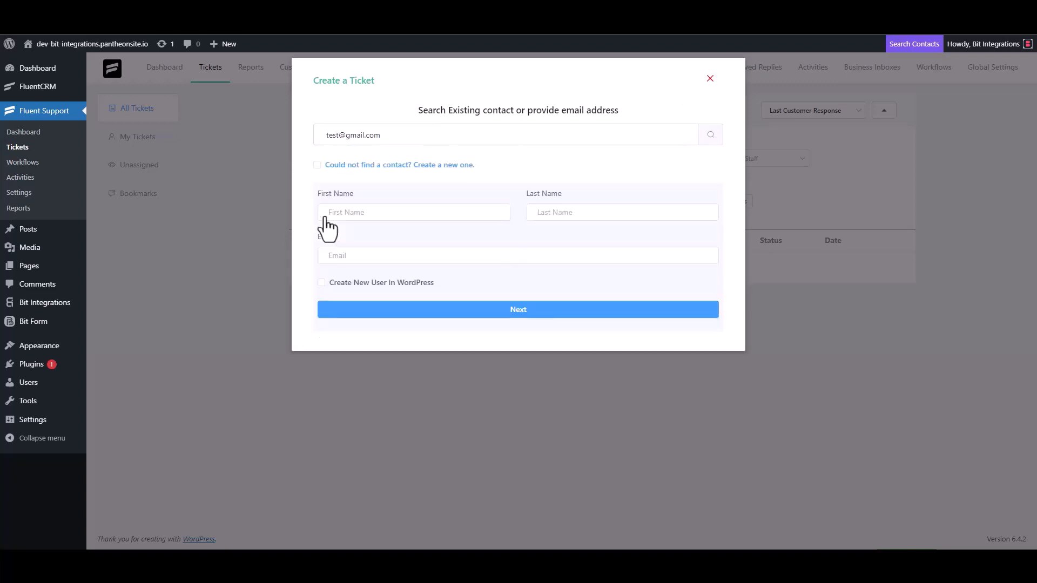
Enter the new contact's first name 'test' and e-mail address, and confirm.
left_click(362, 220)
type("test3")
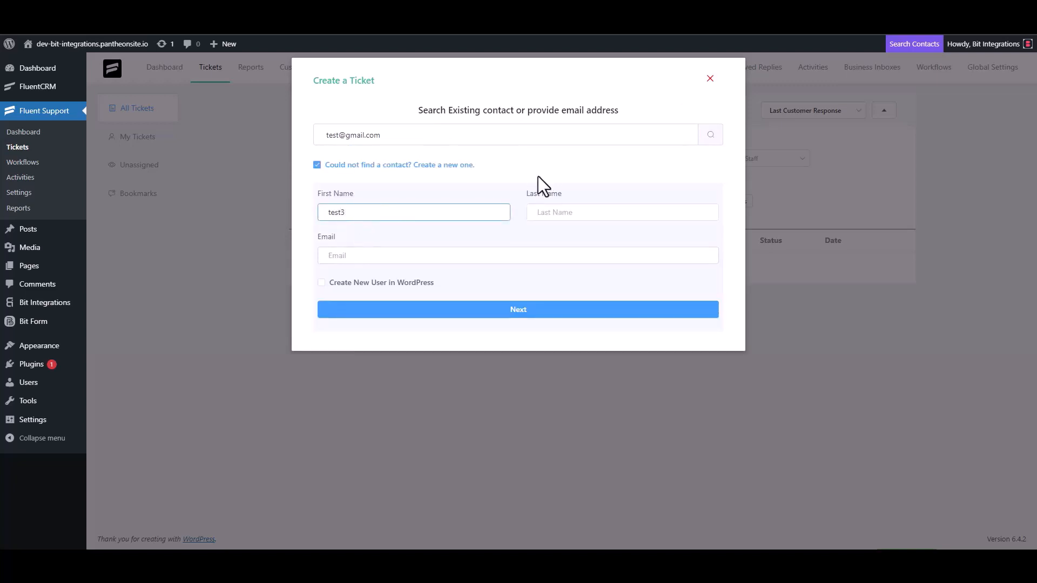
left_click(366, 257)
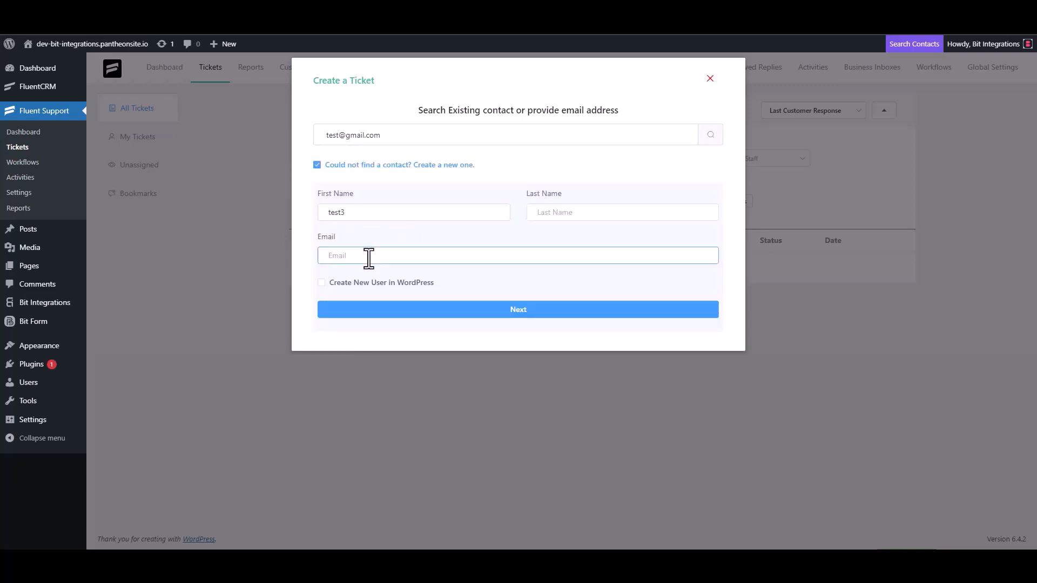
left_click(529, 310)
Give the ticket subject 'test' and details 'test', and create it.
left_click(378, 194)
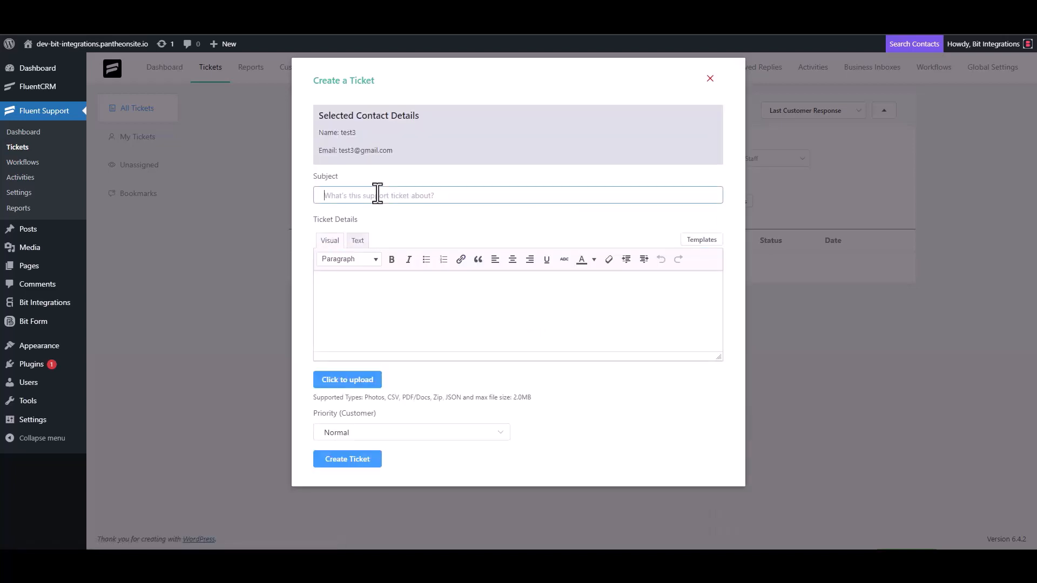
type("test")
left_click(365, 289)
type("test")
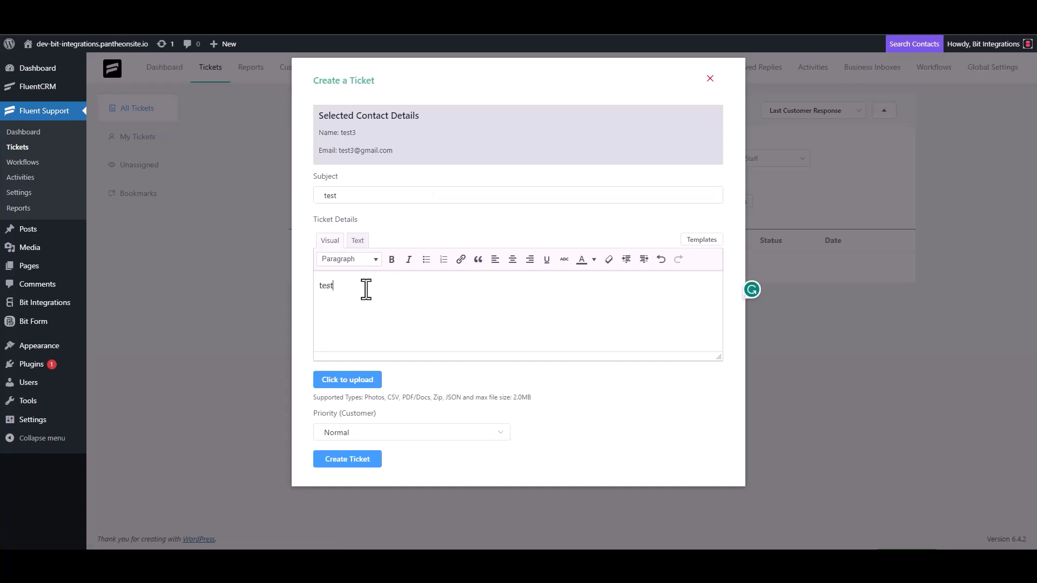
left_click(349, 458)
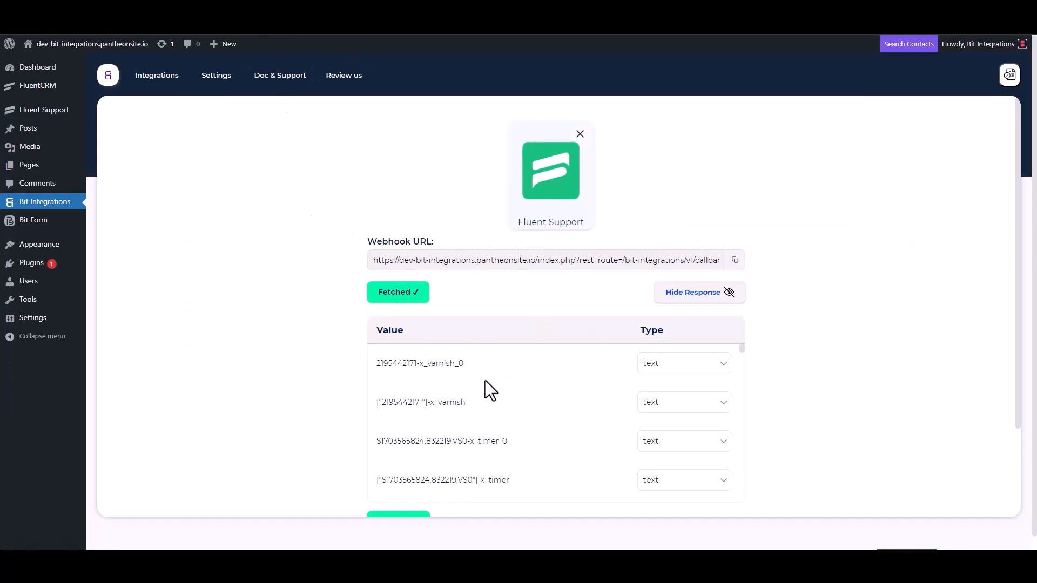
Proceed from the fetched trigger data to Set Action and filter actions by 'copp'.
scroll(482, 381, "down", 3)
scroll(337, 416, "down", 3)
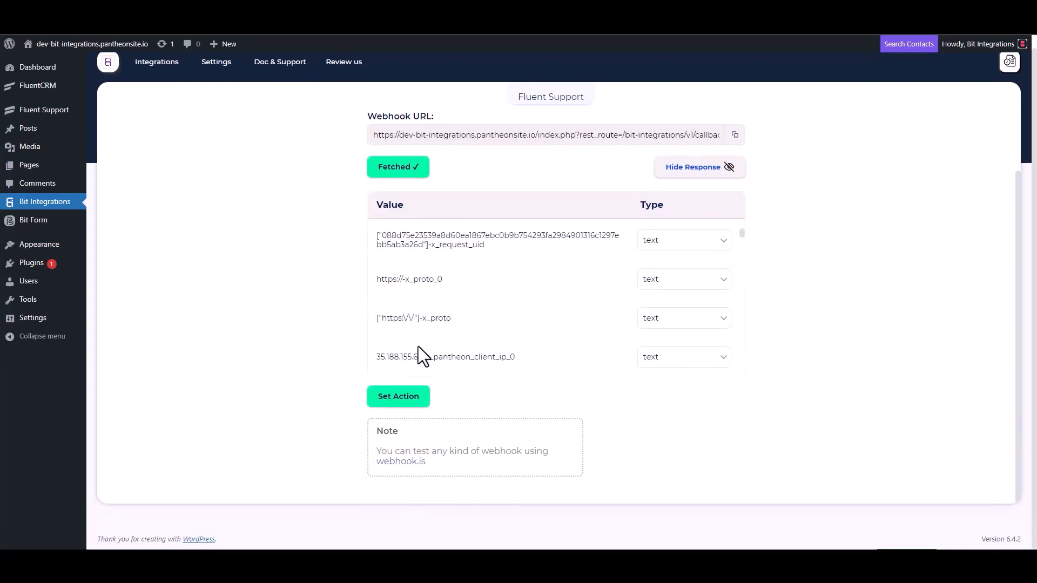
scroll(481, 292, "down", 5)
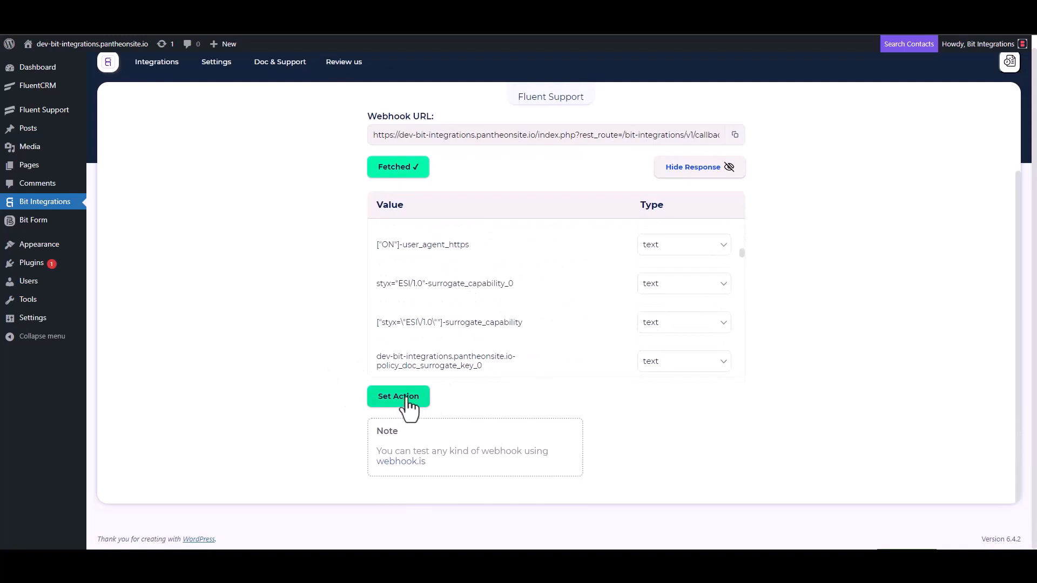
left_click(405, 400)
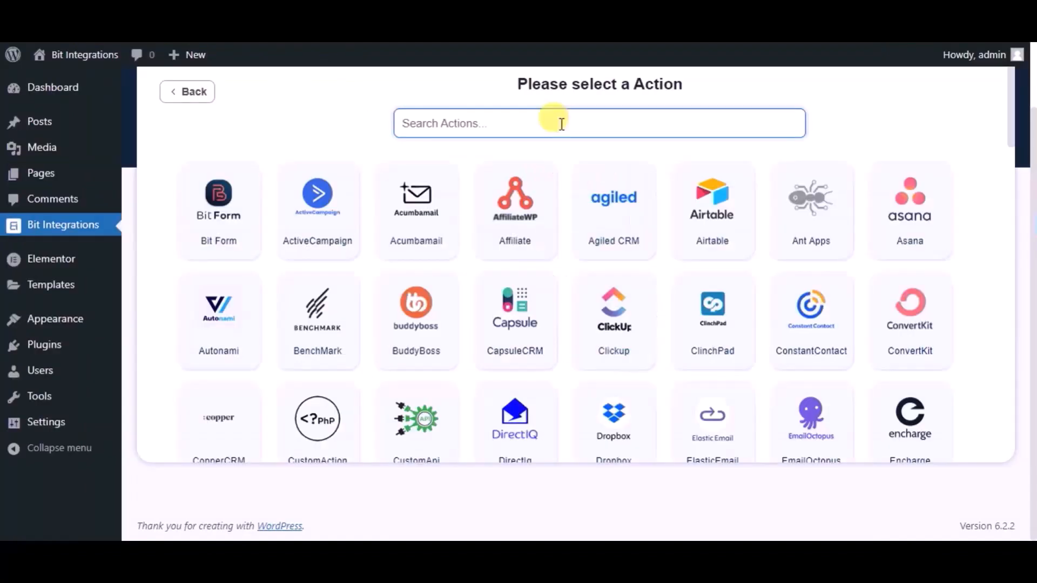
type("copp")
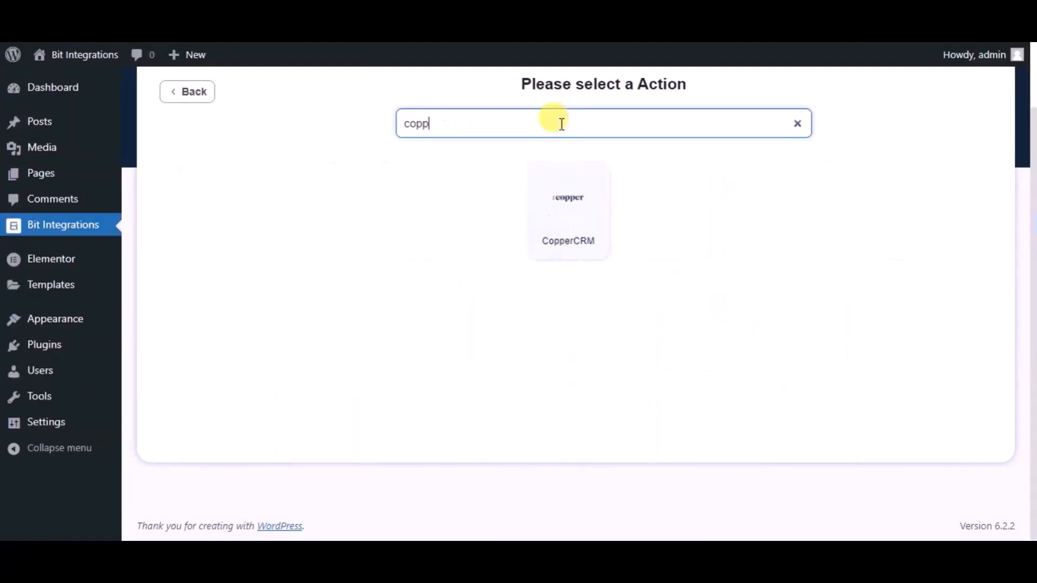
Pick the CopperCRM card and replace the integration name with 'Bit Integrations'.
left_click(559, 175)
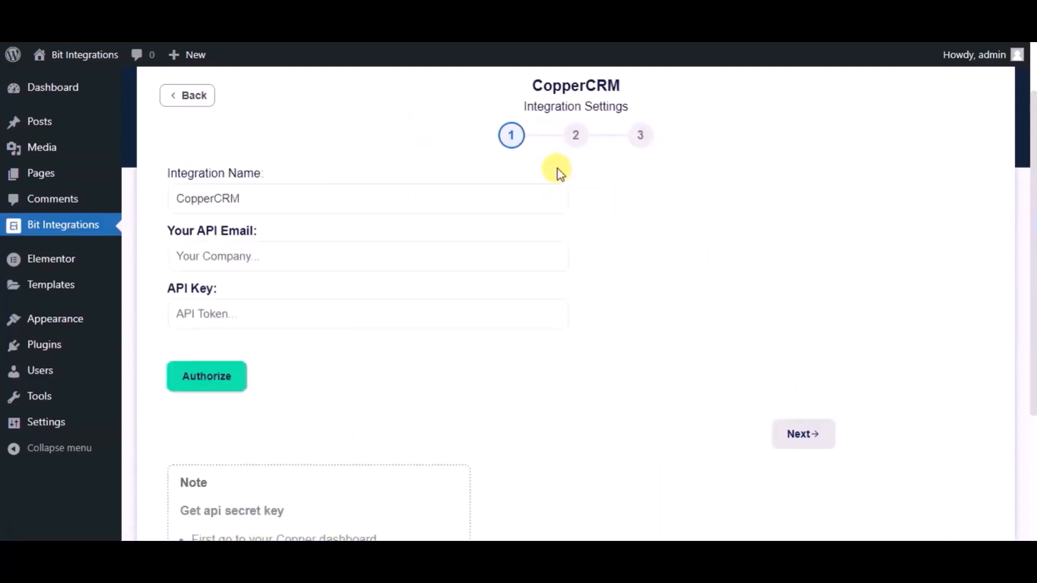
left_click(393, 190)
double_click(395, 192)
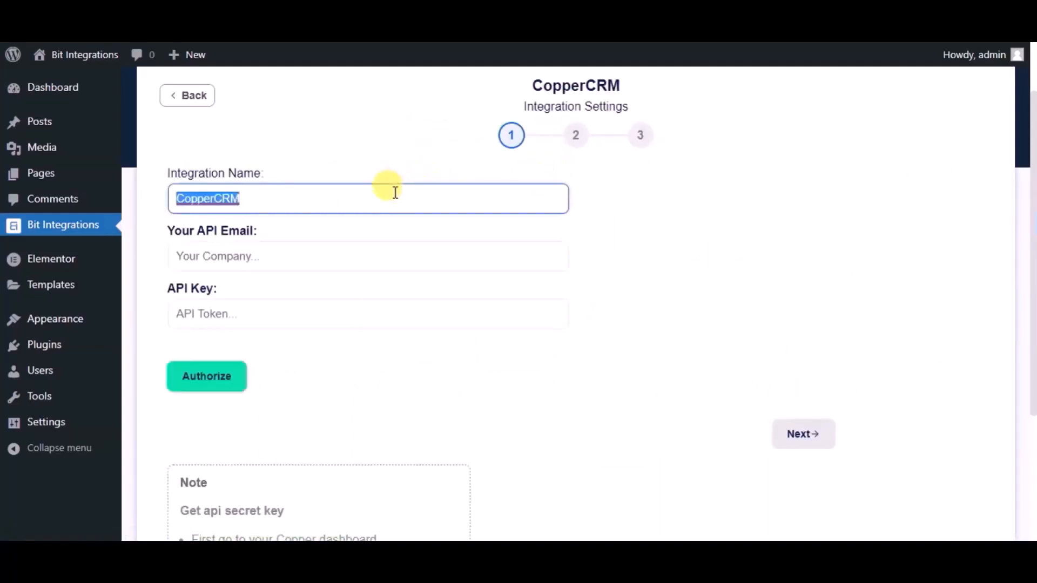
type("Bit")
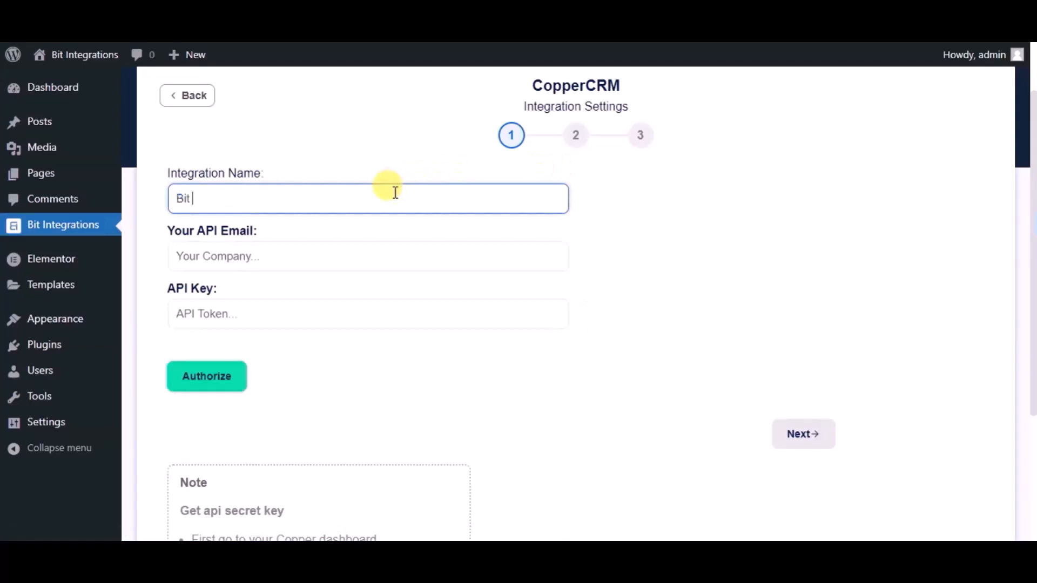
type(" Integrations")
left_click(365, 244)
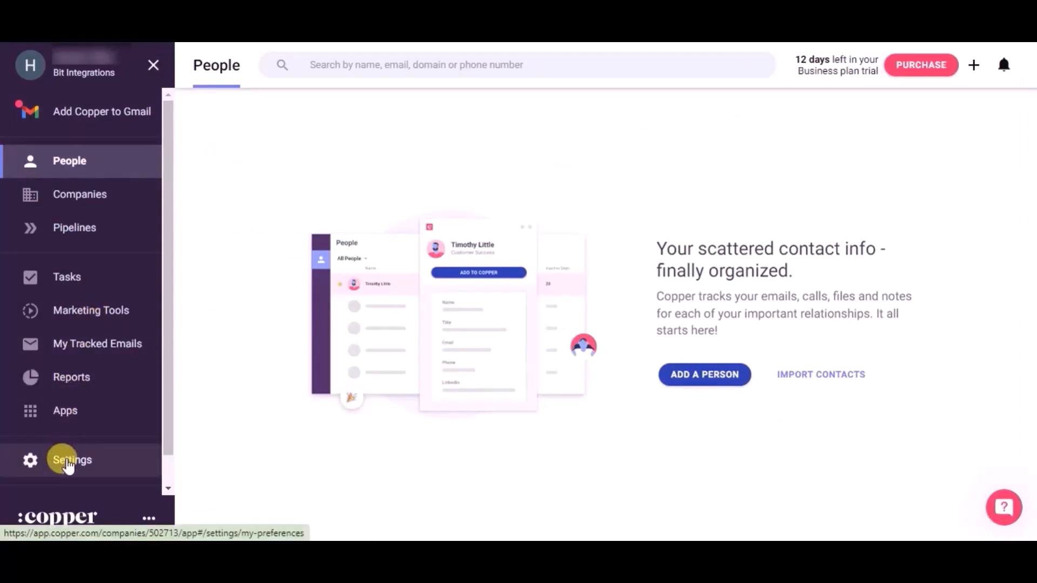
Generate a new API key under Copper Settings > API Keys and select the creator's e-mail.
left_click(67, 462)
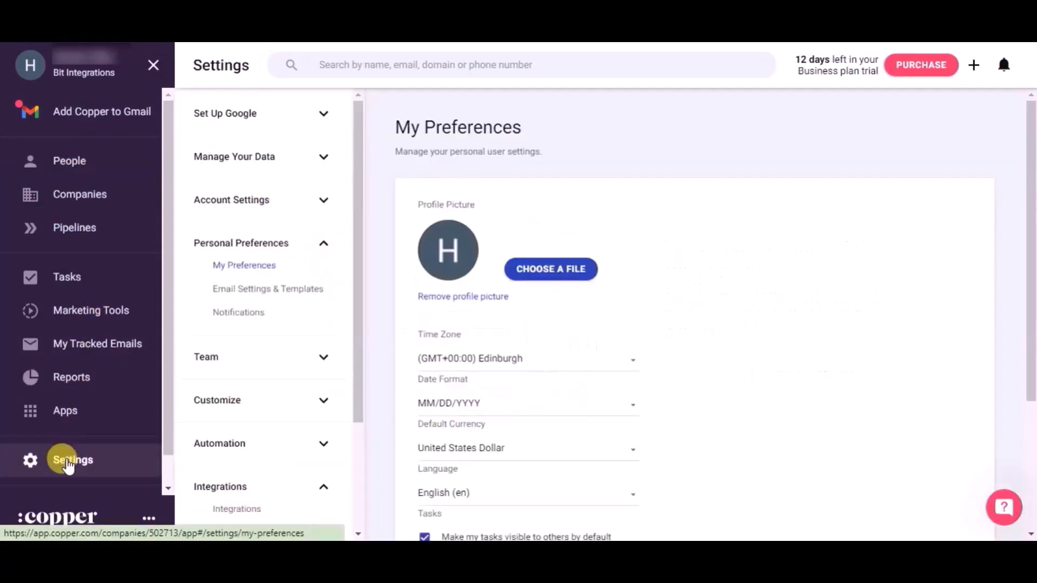
scroll(291, 463, "down", 2)
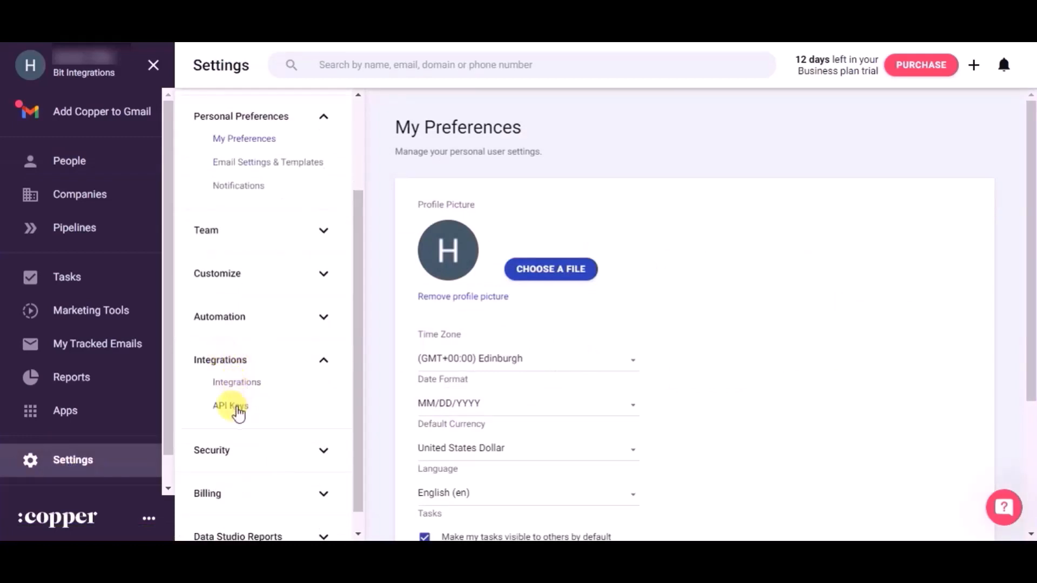
left_click(238, 414)
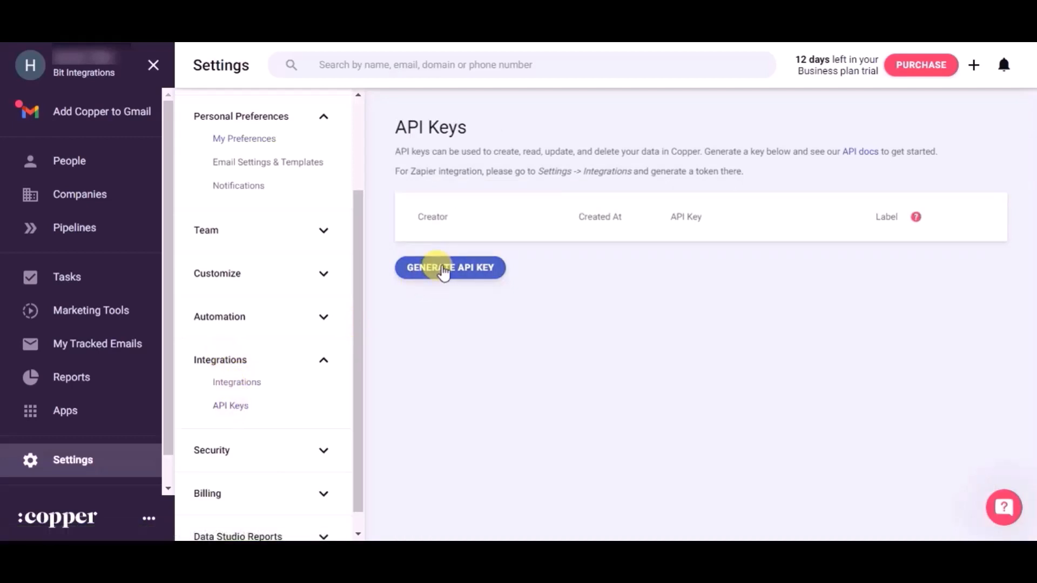
left_click(442, 269)
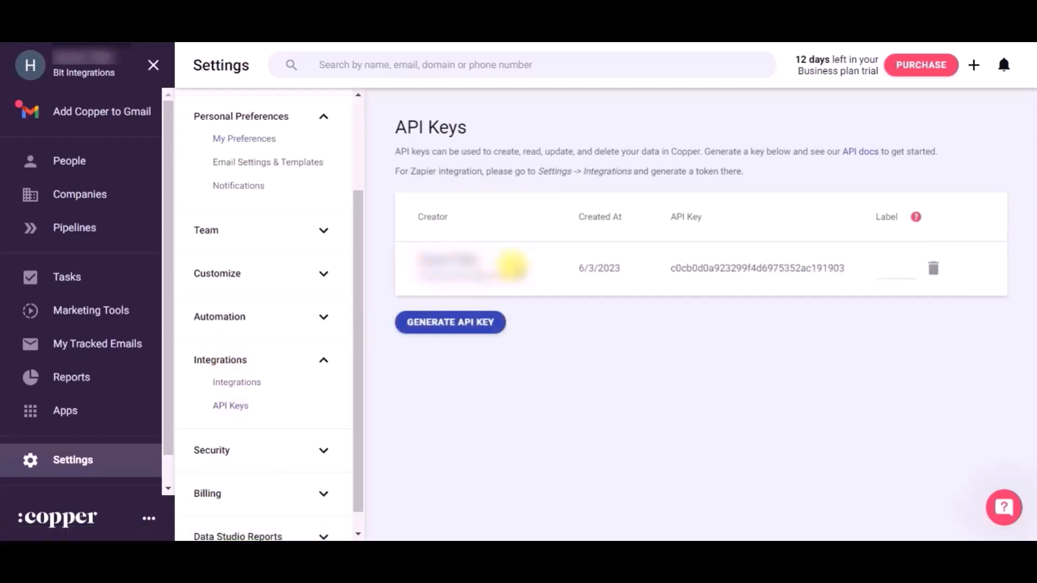
left_click_drag(525, 273, 408, 270)
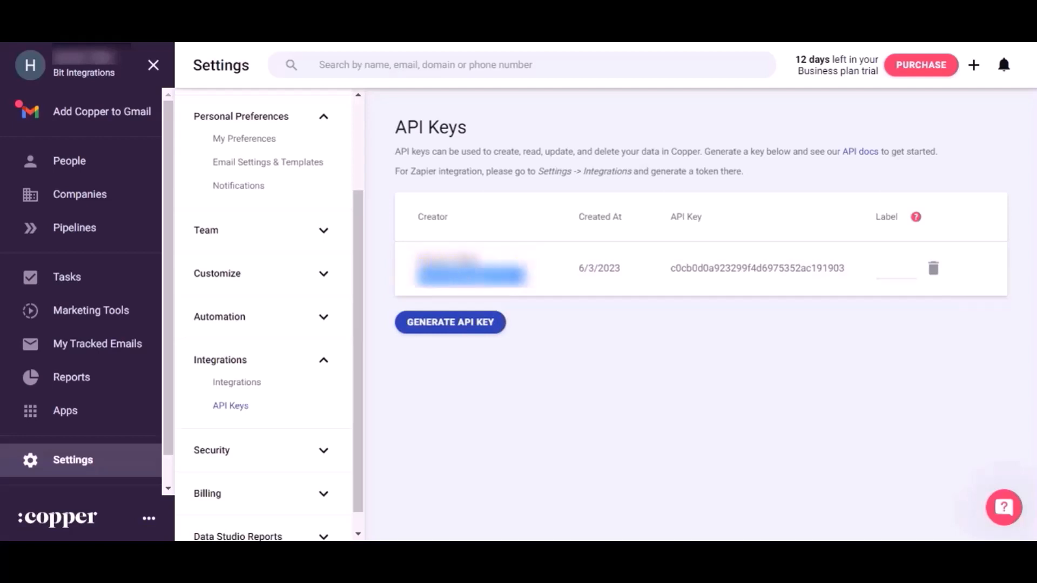
Paste the Copper account e-mail into the Your API Email field.
left_click(281, 16)
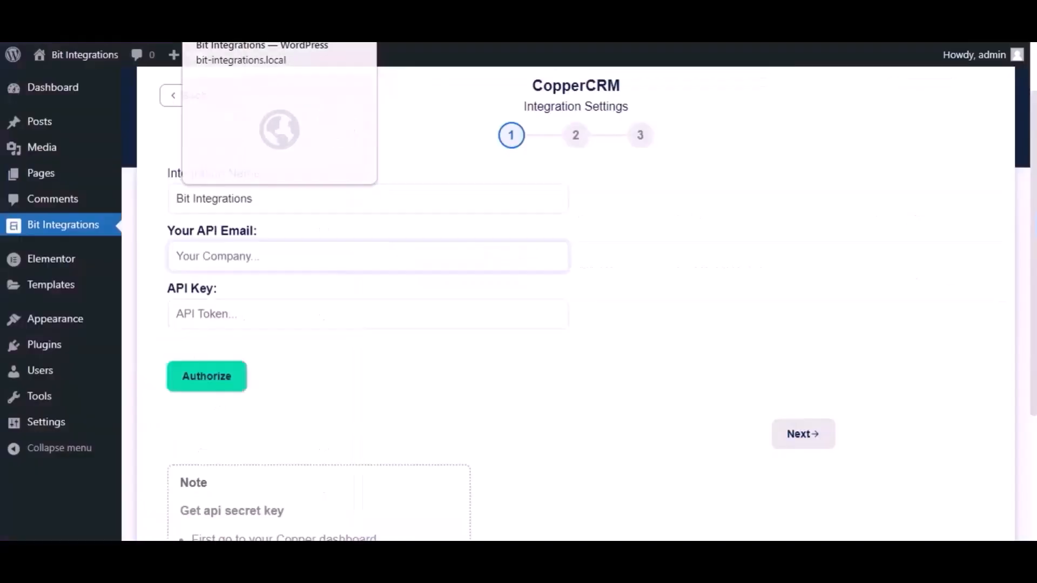
key("ctrl+v")
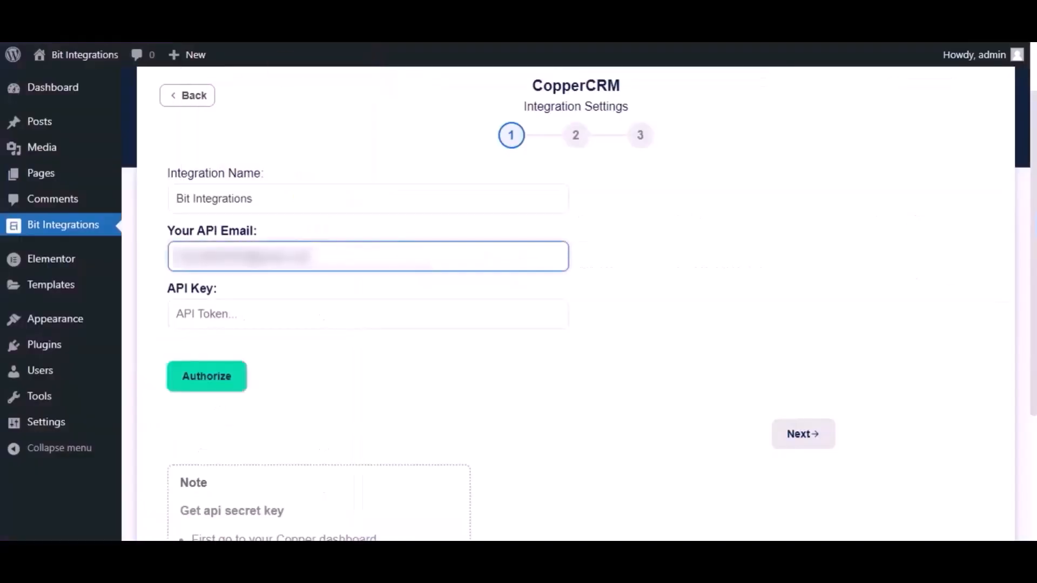
left_click(421, 16)
Copy the new Copper API key into the API Key field, authorize, and continue.
left_click(846, 269)
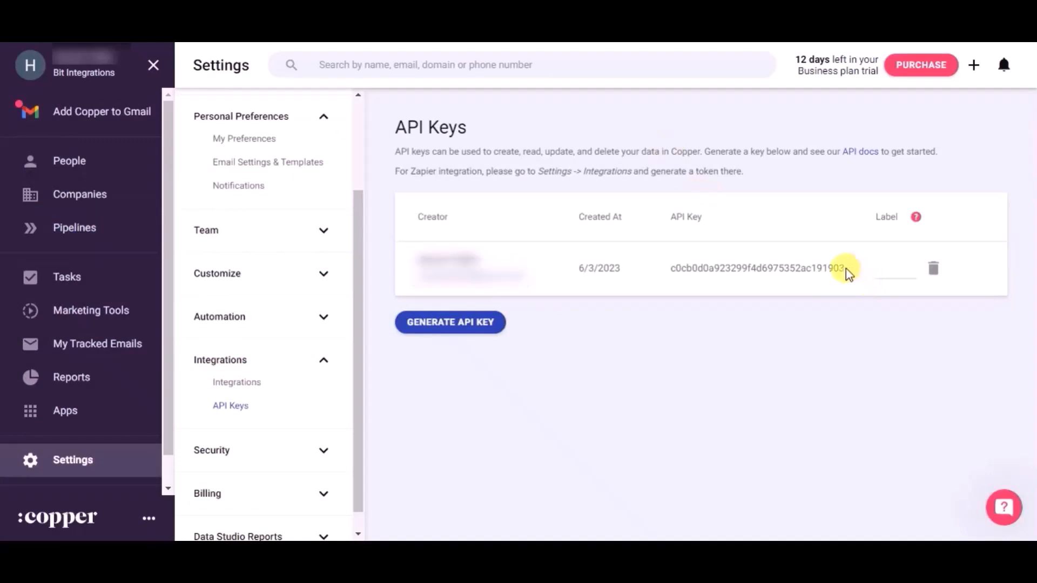
left_click_drag(846, 269, 672, 266)
key("ctrl+c")
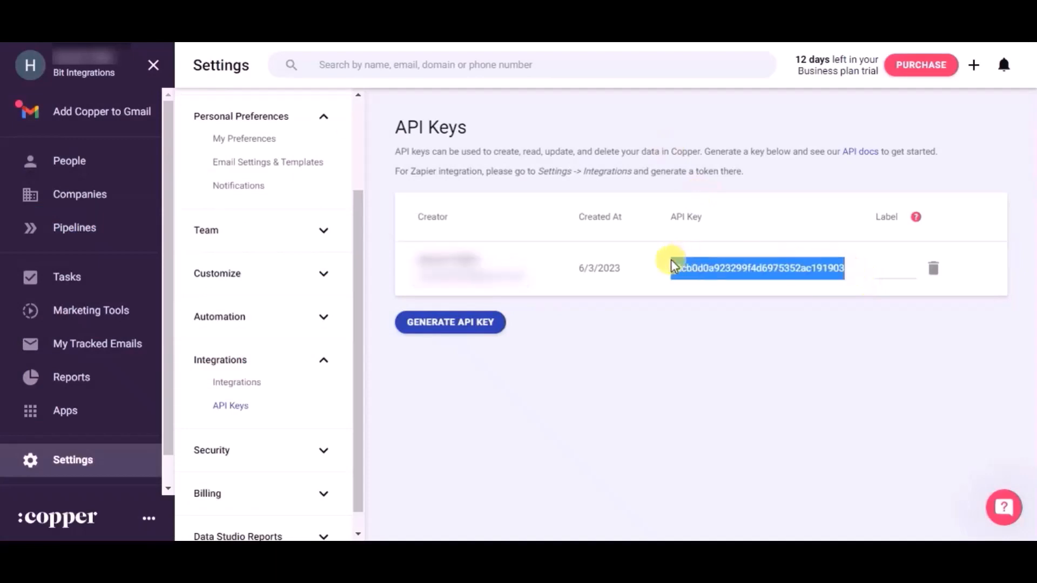
left_click(270, 17)
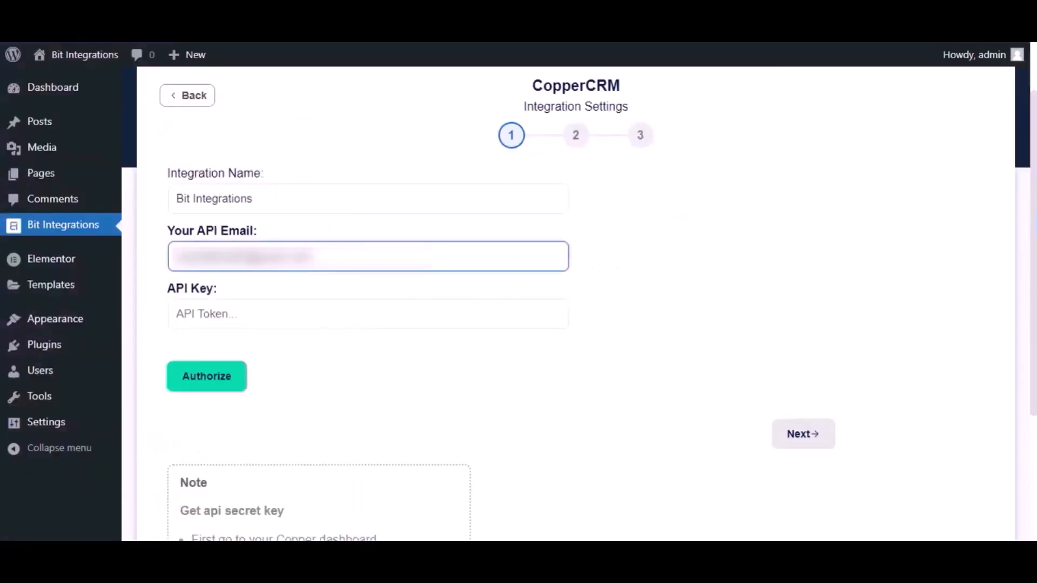
left_click(278, 307)
key("ctrl+v")
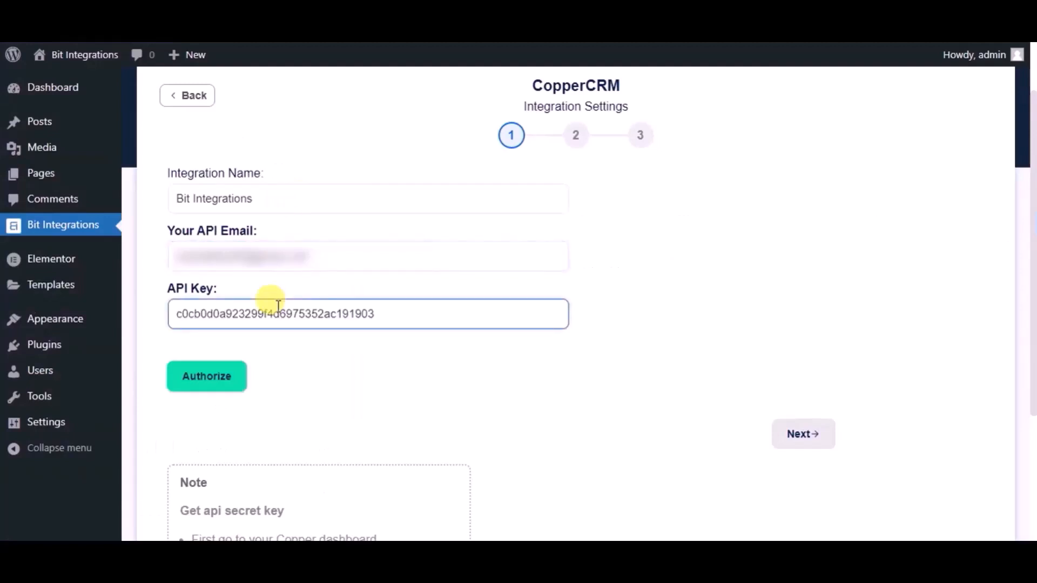
left_click(235, 376)
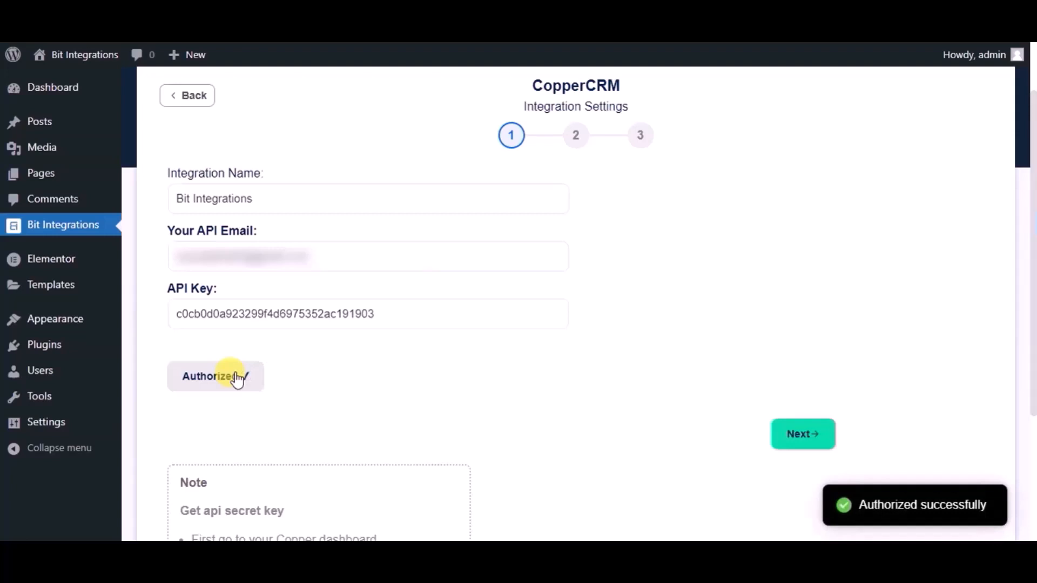
left_click(810, 444)
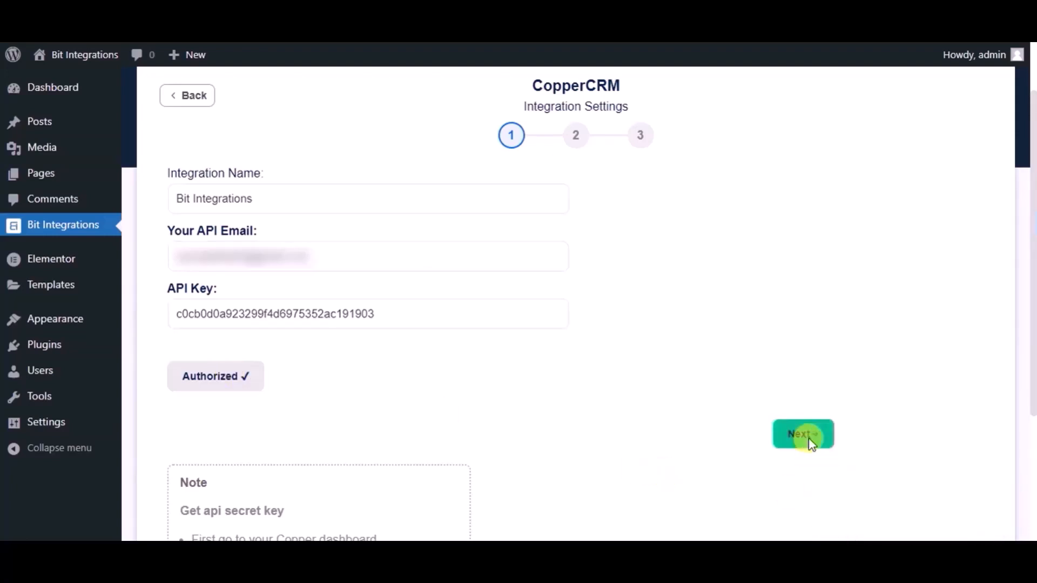
Choose the Create Person action and map the Name form field to CopperCRM Name.
left_click(514, 207)
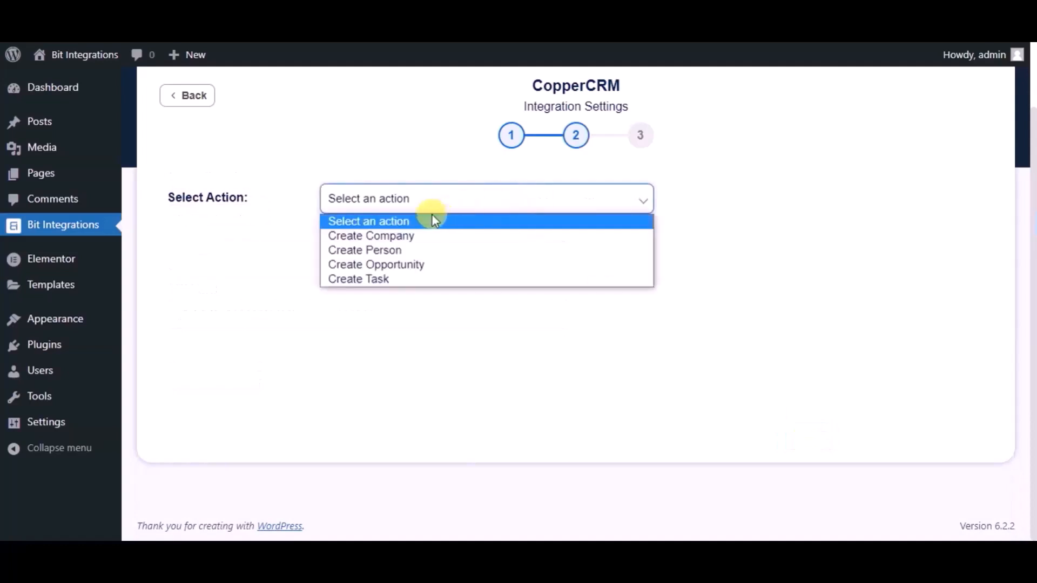
left_click(402, 250)
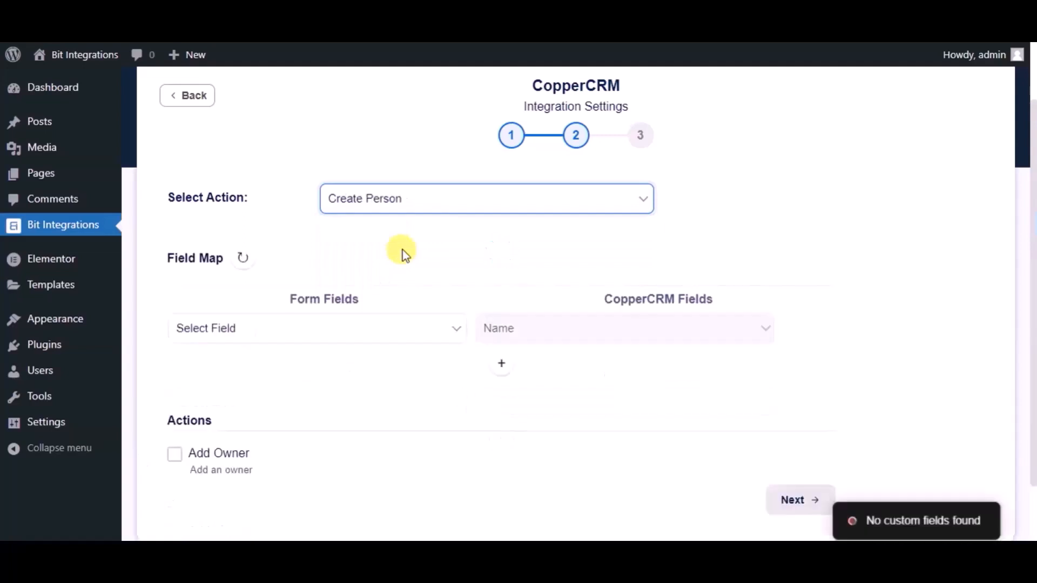
scroll(402, 253, "down", 2)
left_click(388, 262)
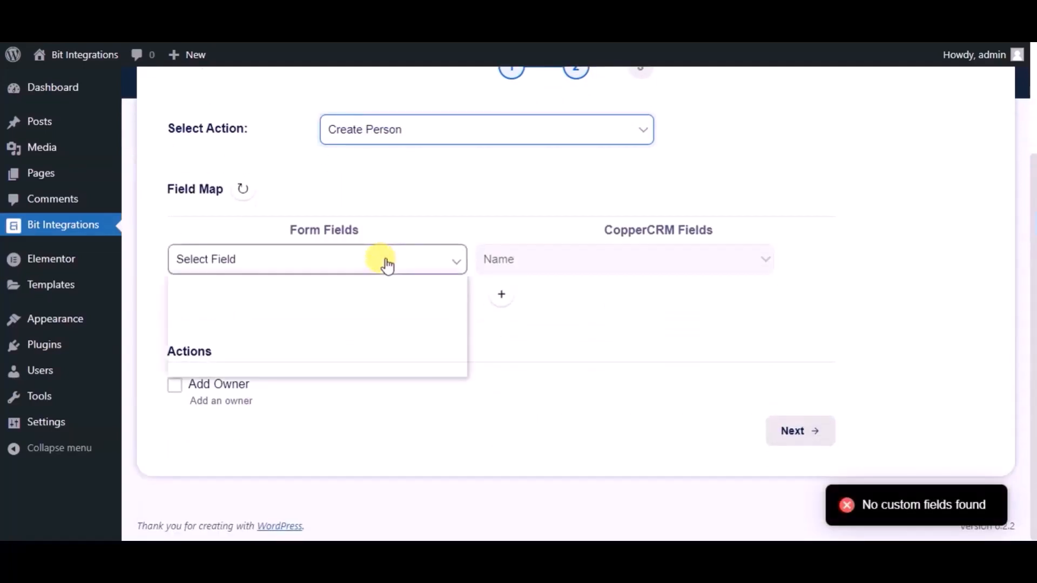
left_click(245, 308)
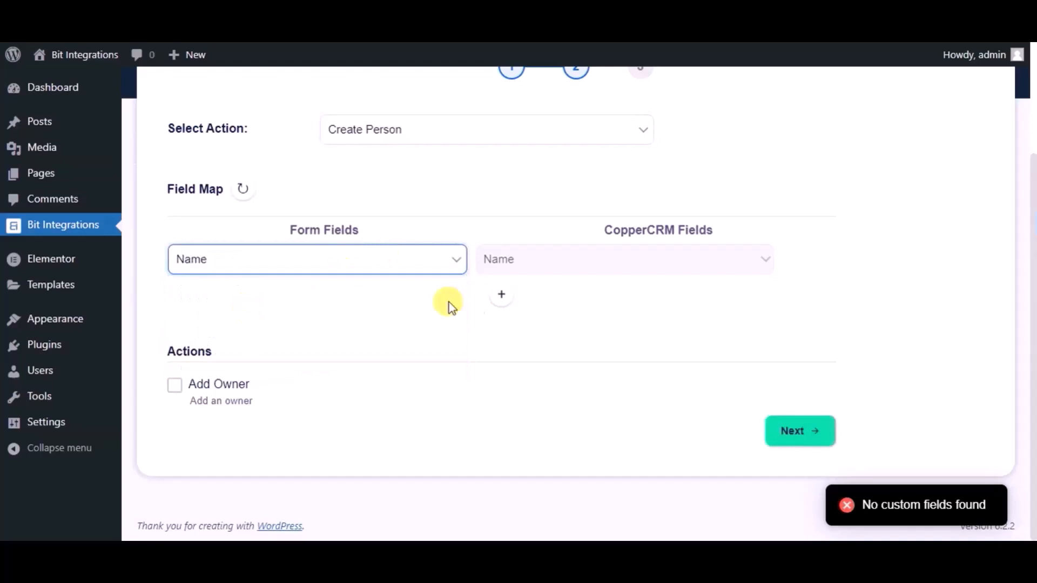
Add mapping rows for Email to CopperCRM Email and Phone to CopperCRM Phone.
left_click(500, 296)
left_click(313, 310)
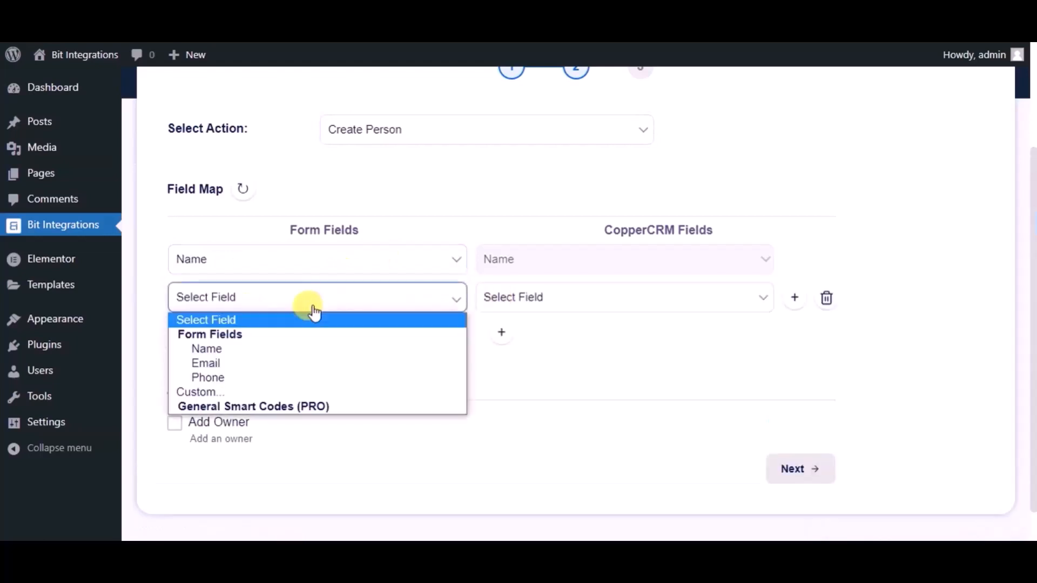
left_click(261, 361)
left_click(539, 301)
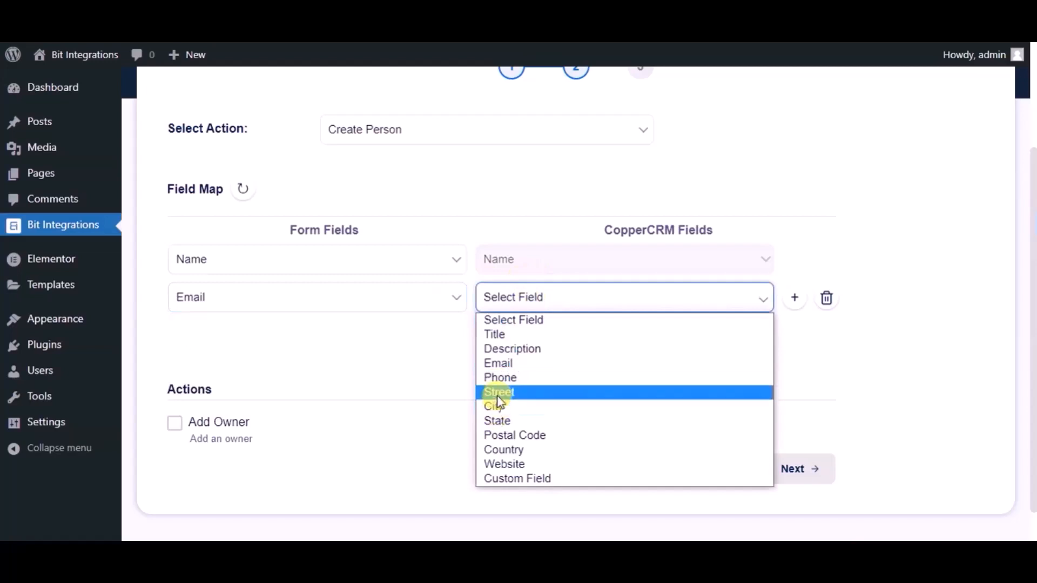
left_click(501, 365)
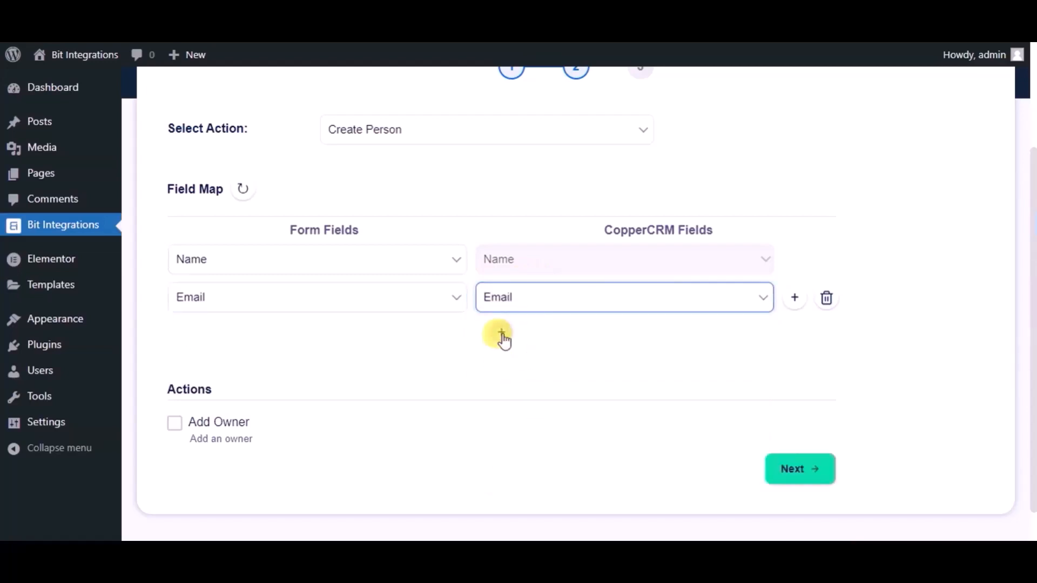
left_click(502, 334)
left_click(319, 339)
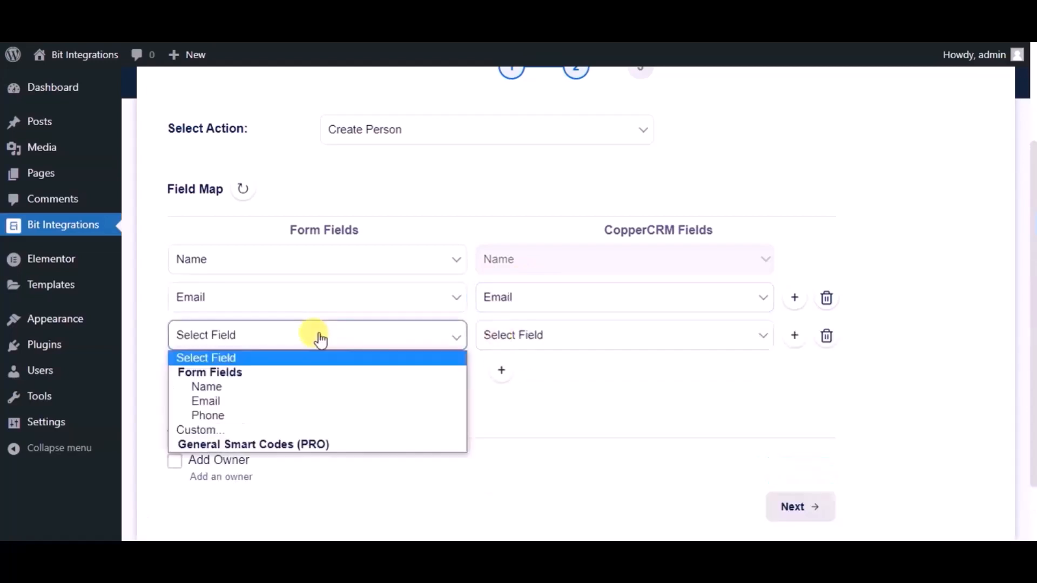
left_click(250, 416)
left_click(519, 334)
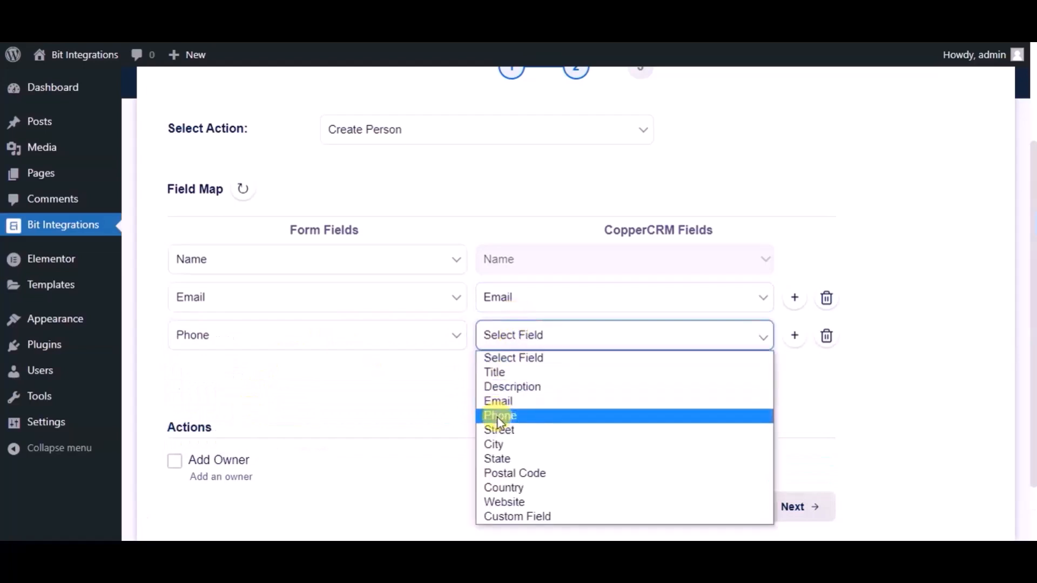
left_click(512, 417)
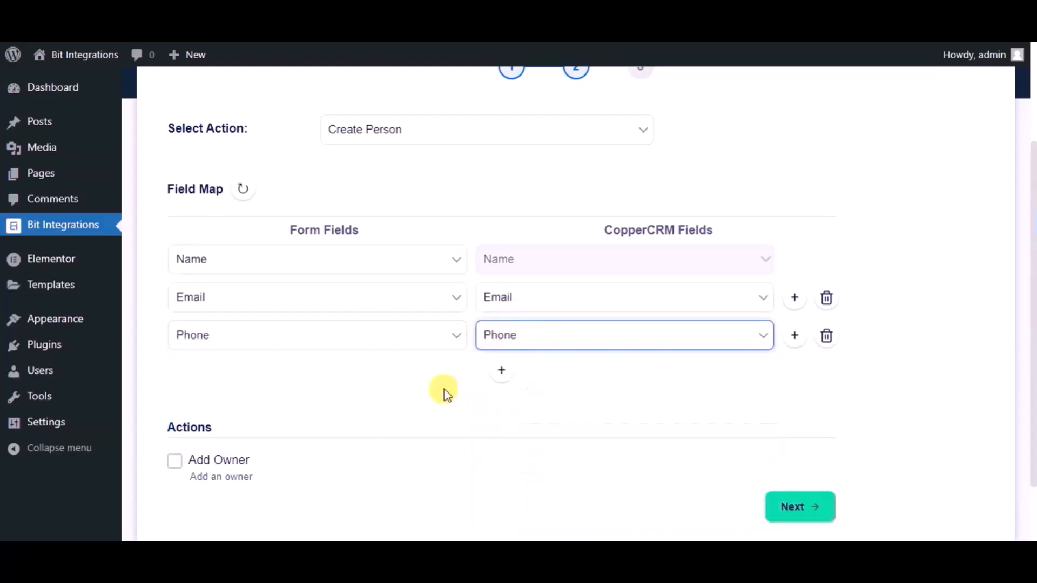
Advance to the final step and finish and save the CopperCRM integration.
scroll(445, 390, "down", 2)
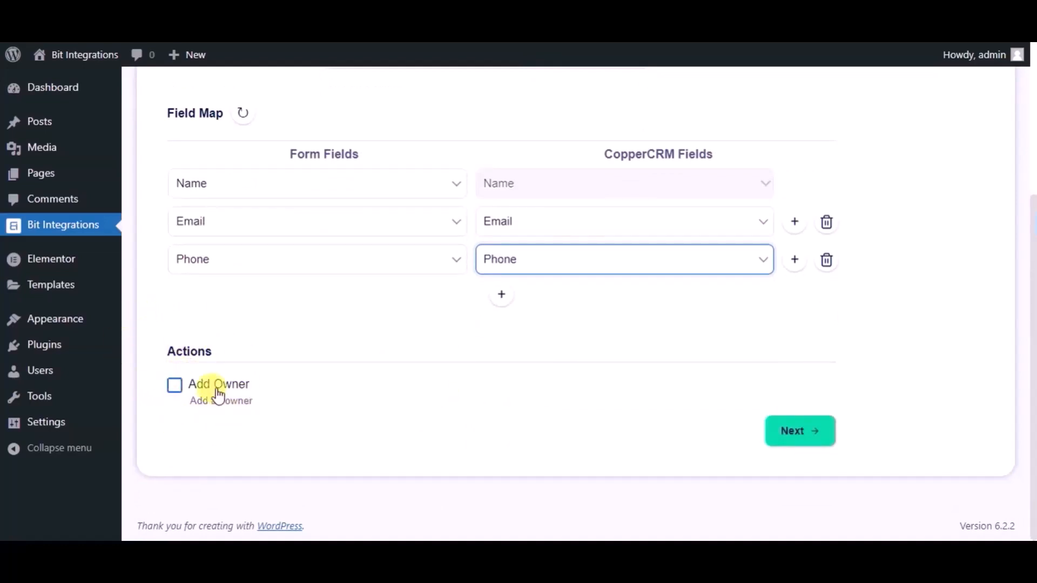
left_click(792, 432)
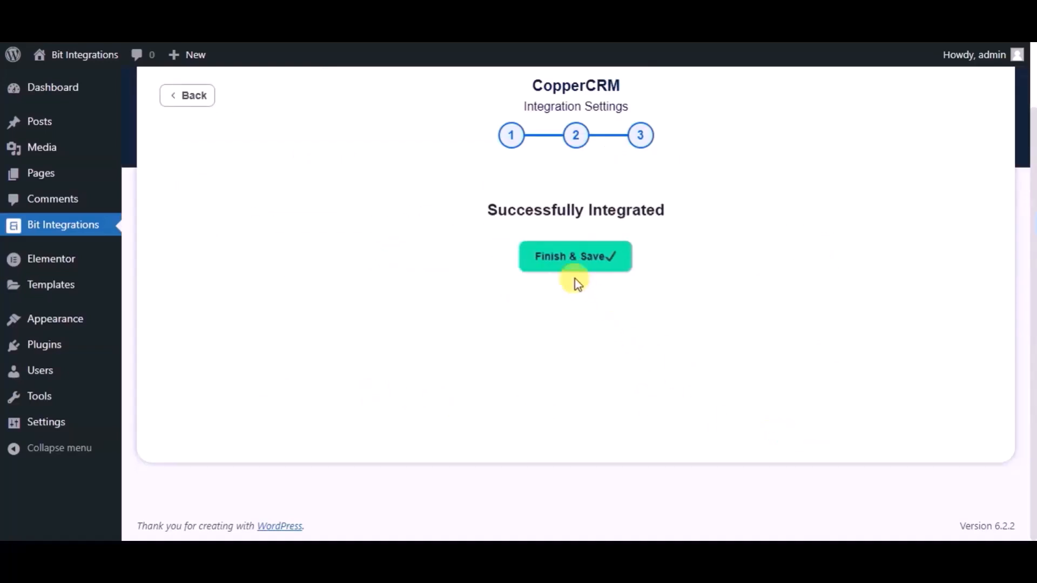
left_click(543, 265)
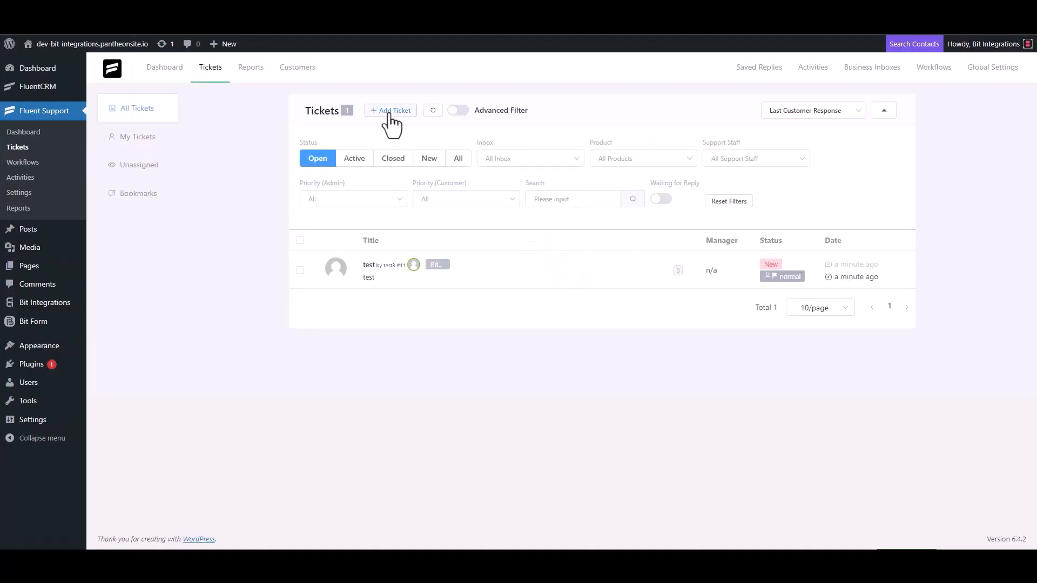
left_click(390, 111)
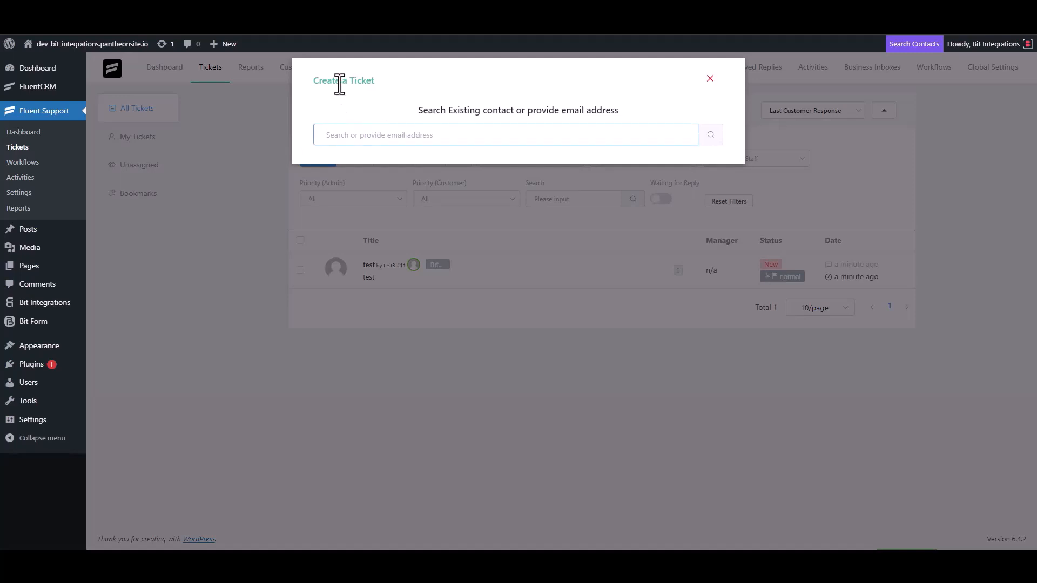
Search the ticket contact by e-mail address and choose to create a new contact.
triple_click(381, 135)
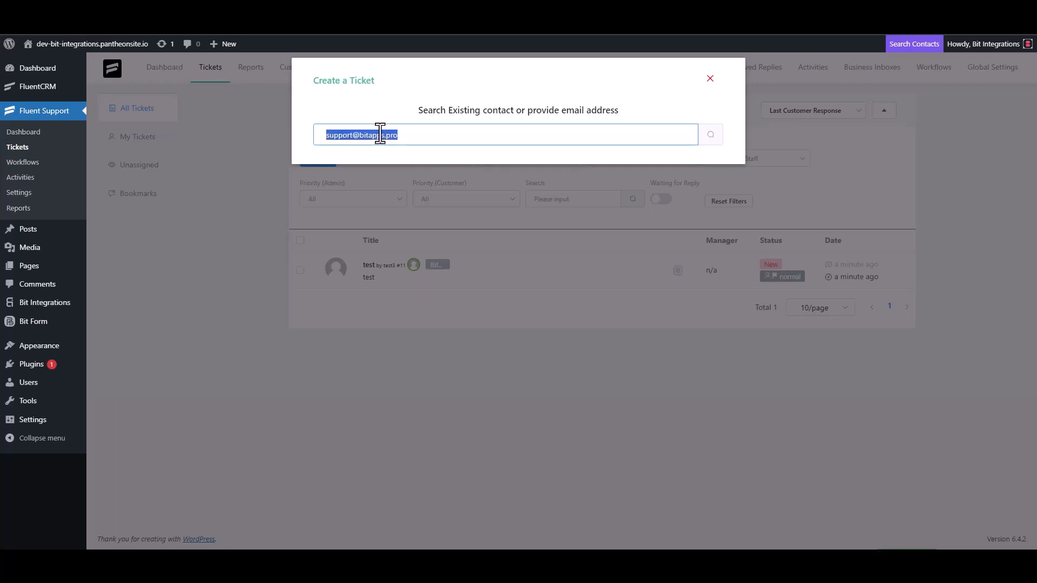
left_click(415, 141)
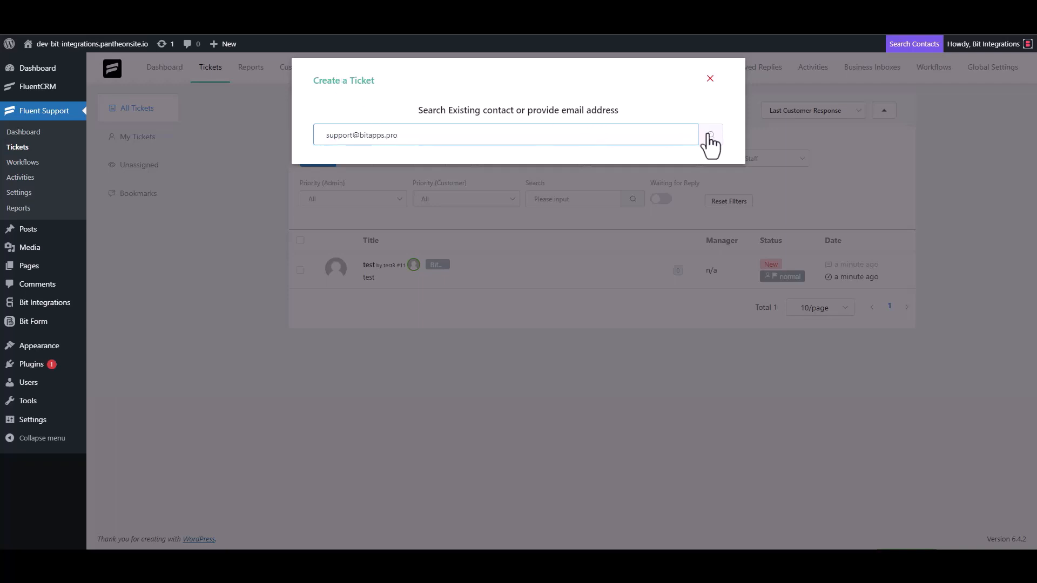
left_click(707, 136)
left_click(371, 213)
Enter first name 'Bit Integrations' and the contact's e-mail, then continue to the ticket form.
left_click(331, 212)
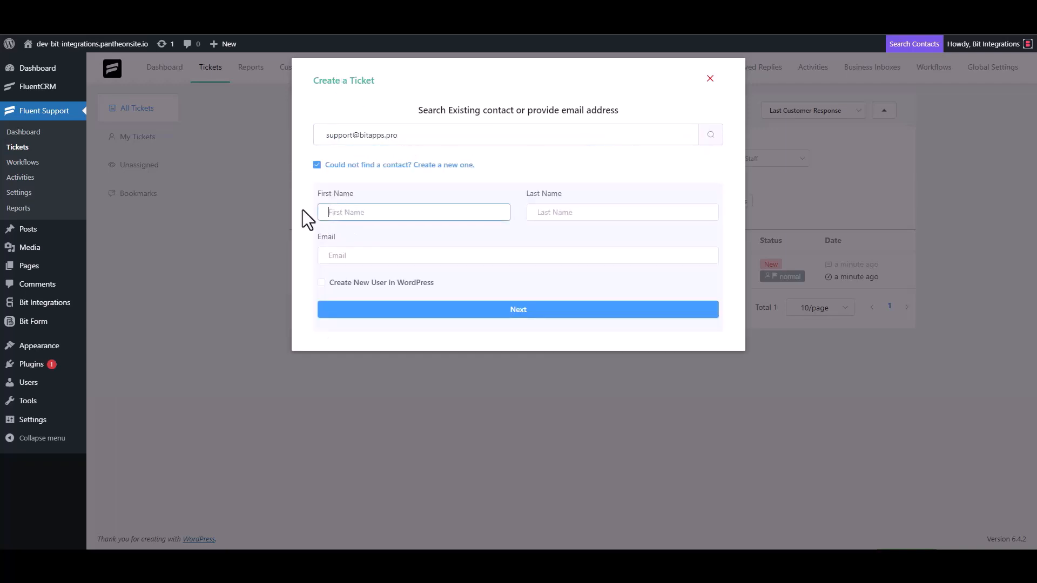
type("Bit Integrations")
left_click(360, 259)
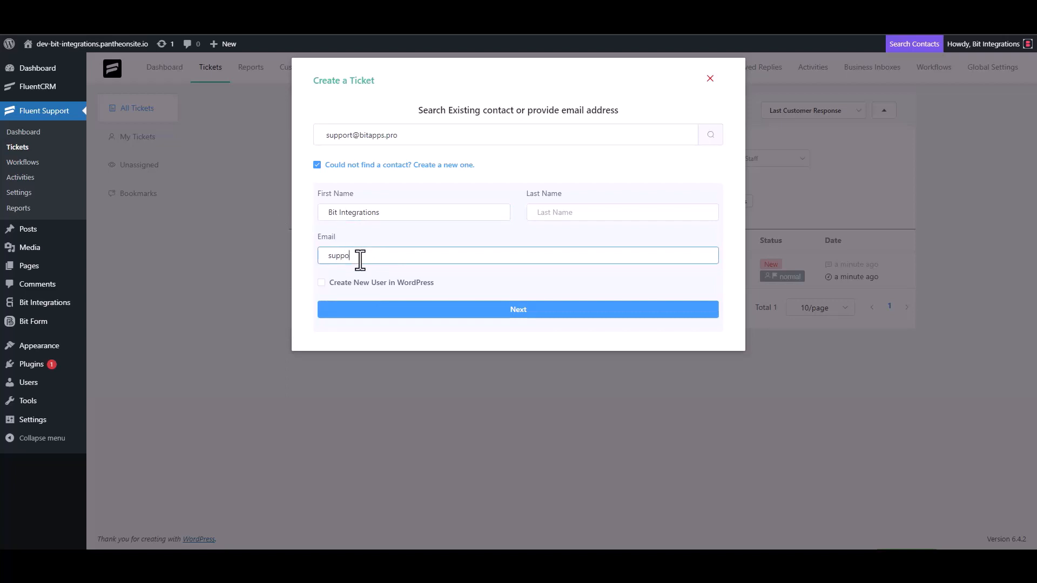
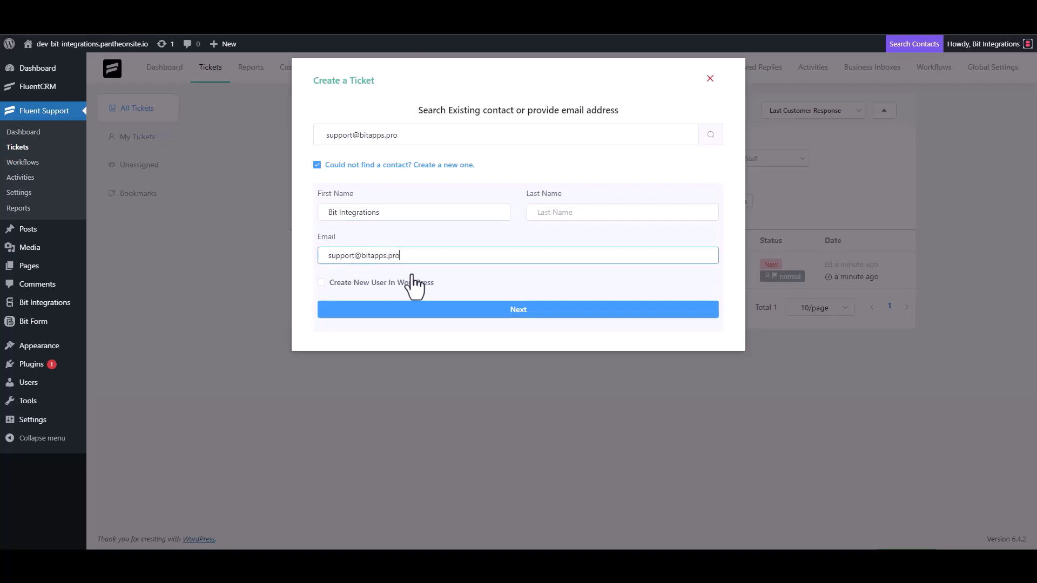
left_click(519, 311)
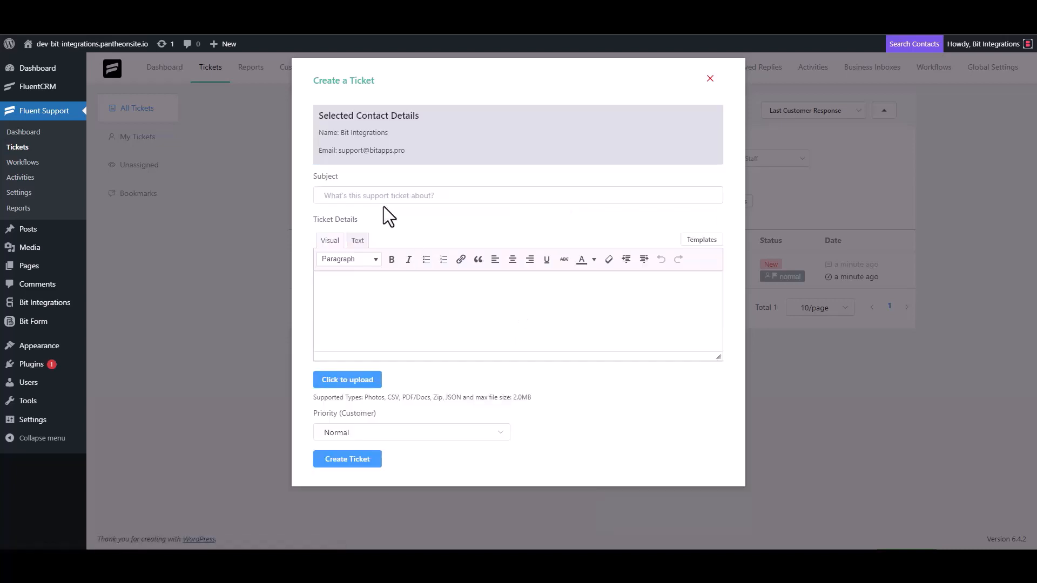
Clear the trial text 'test' and 't' from the ticket Subject and Details fields.
left_click(533, 193)
type("test")
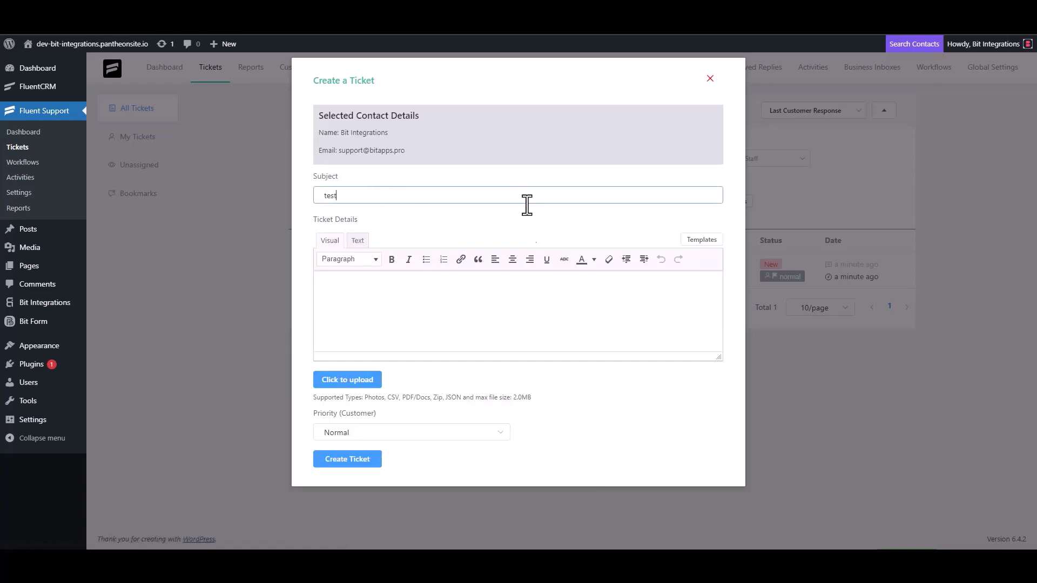
left_click(359, 308)
type("t")
double_click(344, 195)
key("BackSpace")
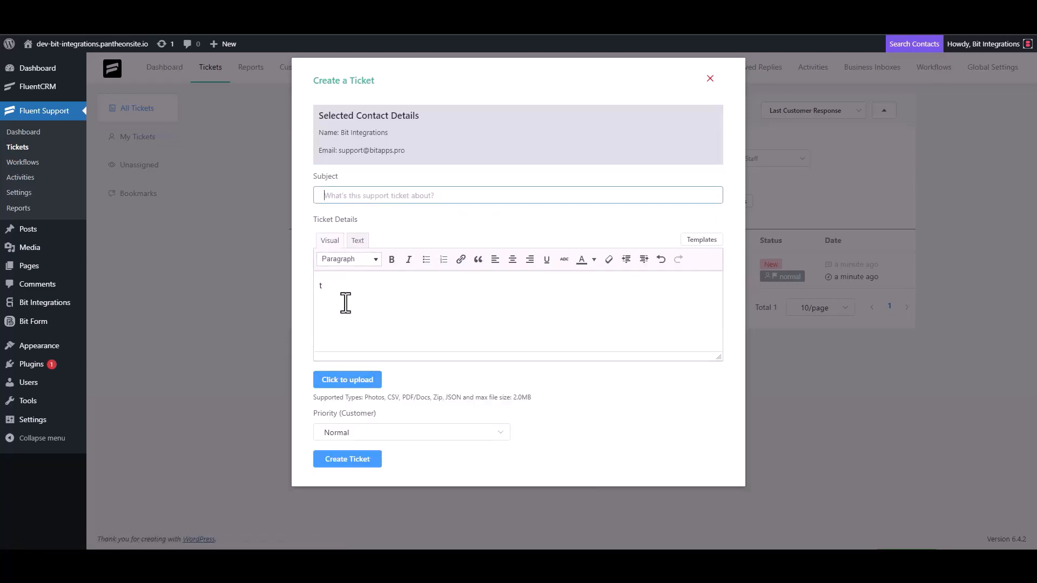
left_click(346, 303)
key("BackSpace")
Enter 'Bit Integrations' as both subject and details, then create the ticket.
left_click(359, 195)
type("Bi")
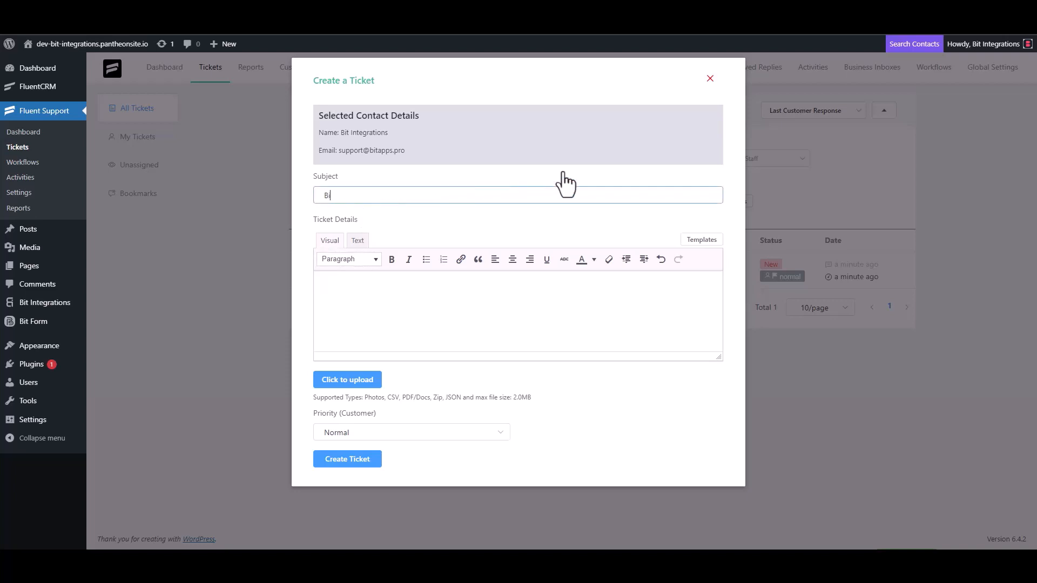
type("t Integrations")
triple_click(392, 198)
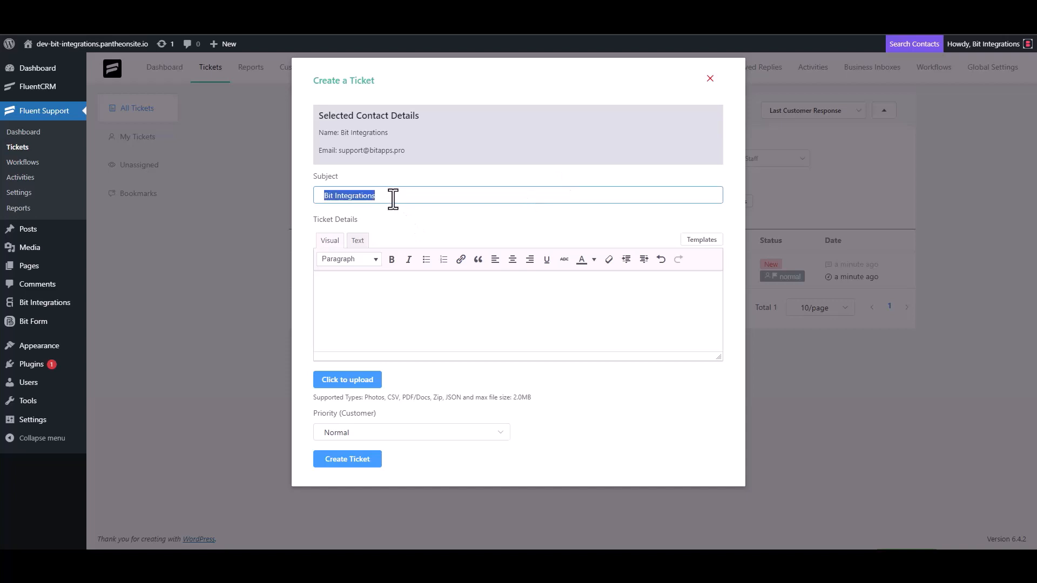
key("ctrl+c")
left_click(371, 285)
key("ctrl+v")
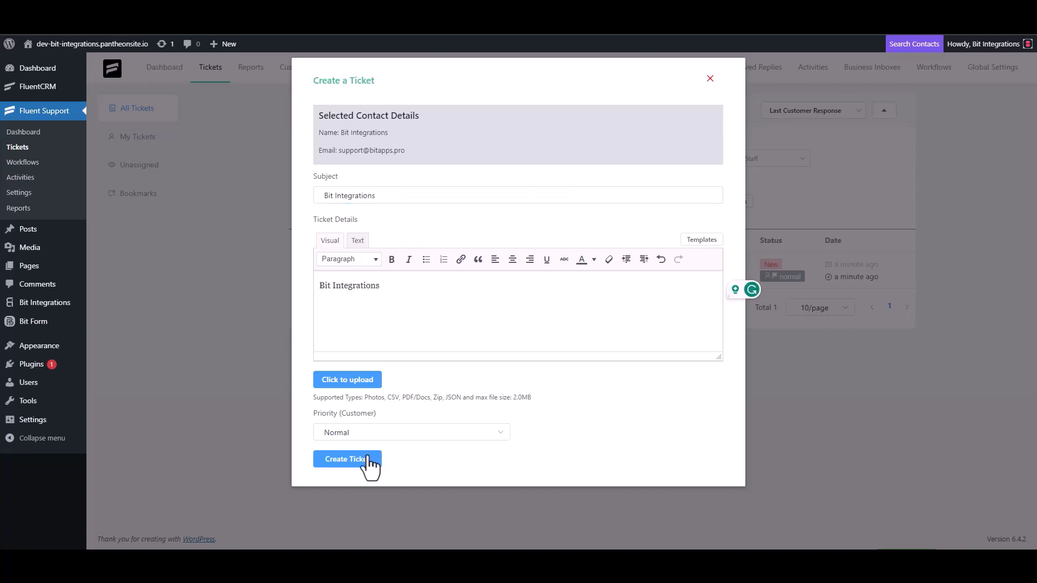
left_click(367, 462)
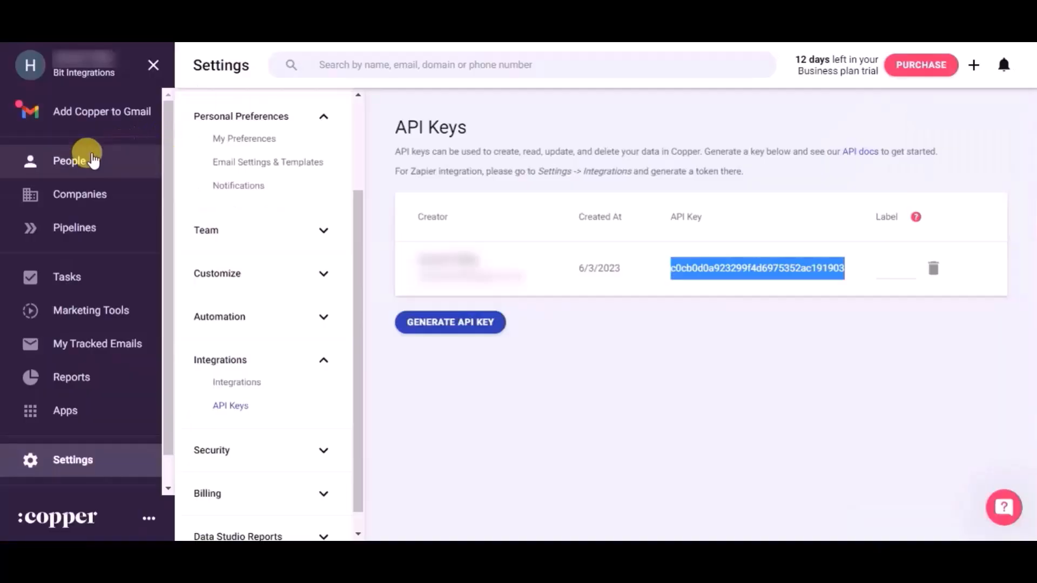
Show Copper's People list to confirm the new 'Bit Integrations' person.
left_click(86, 159)
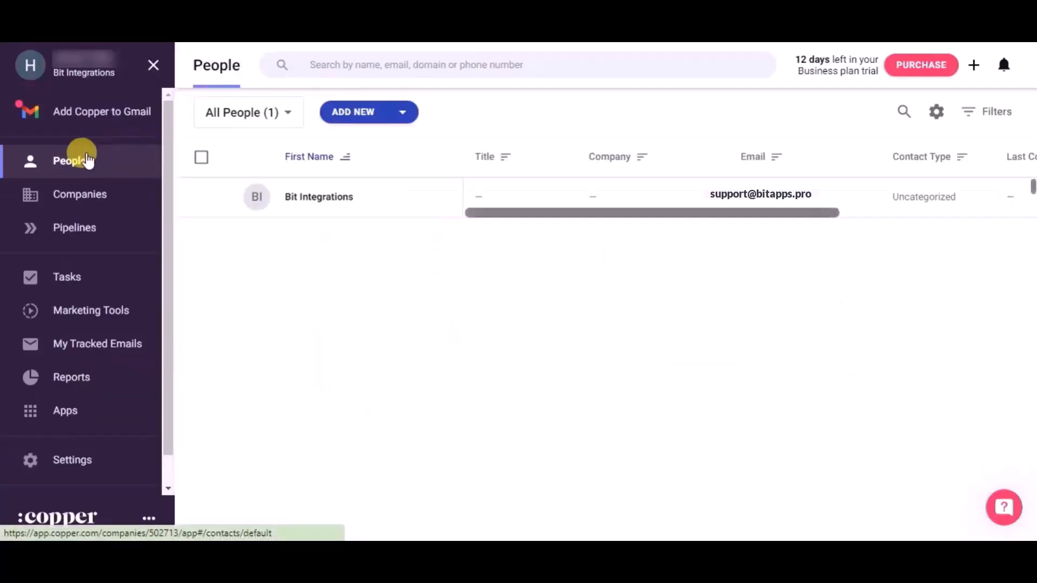